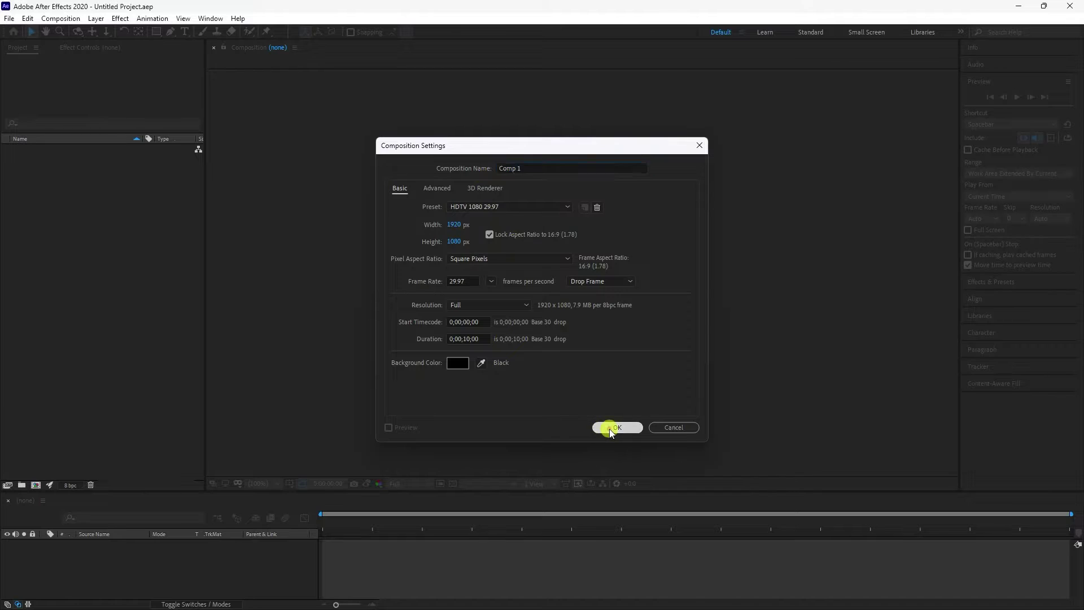
Create a new text layer in the composition that reads BOUNCE
right_click(172, 567)
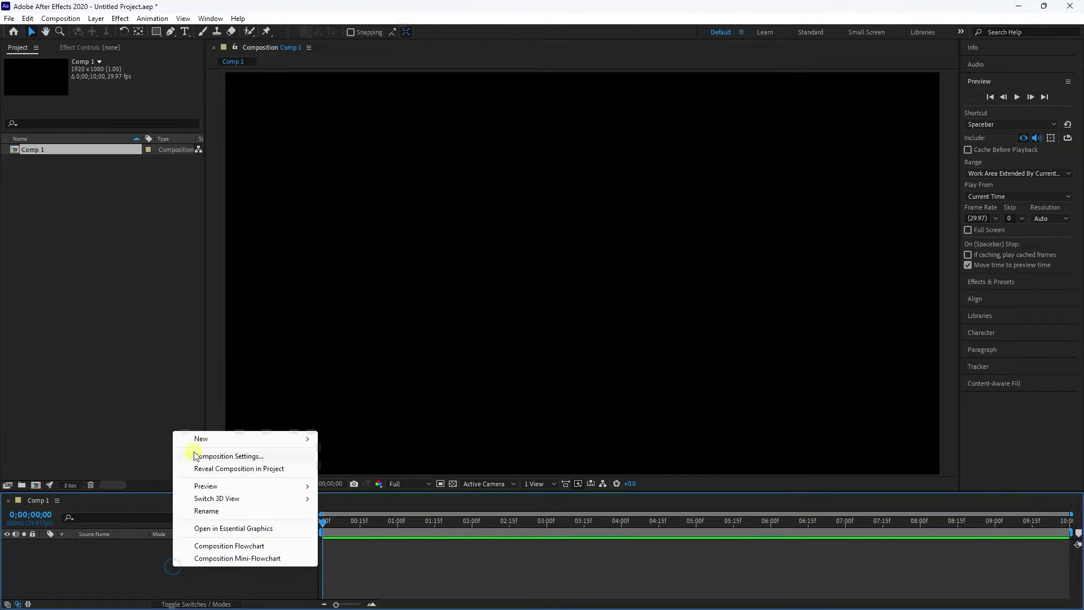
mouse_move(200, 445)
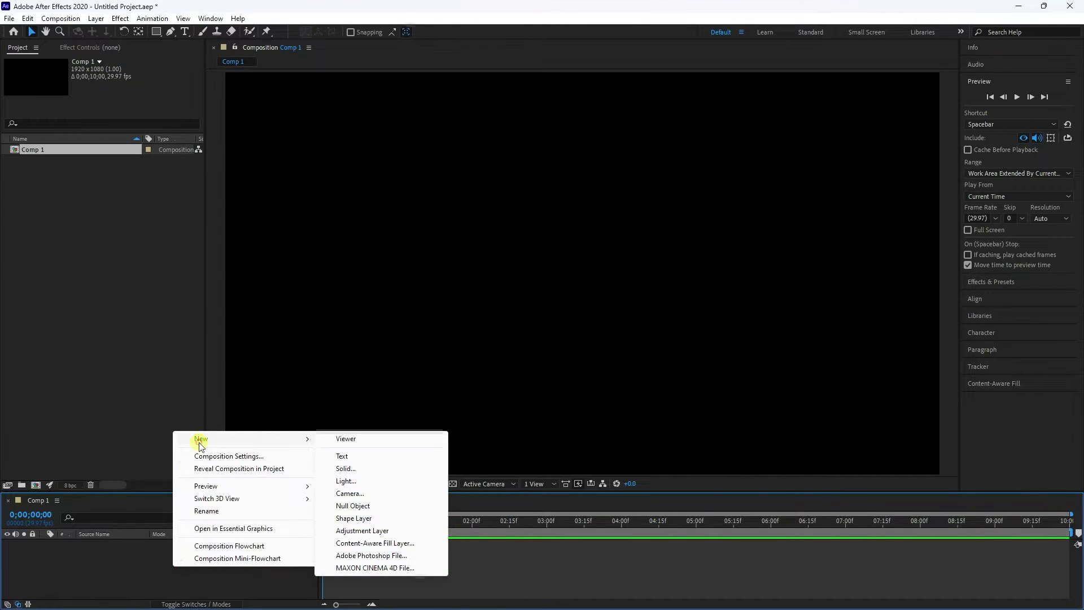
click(343, 458)
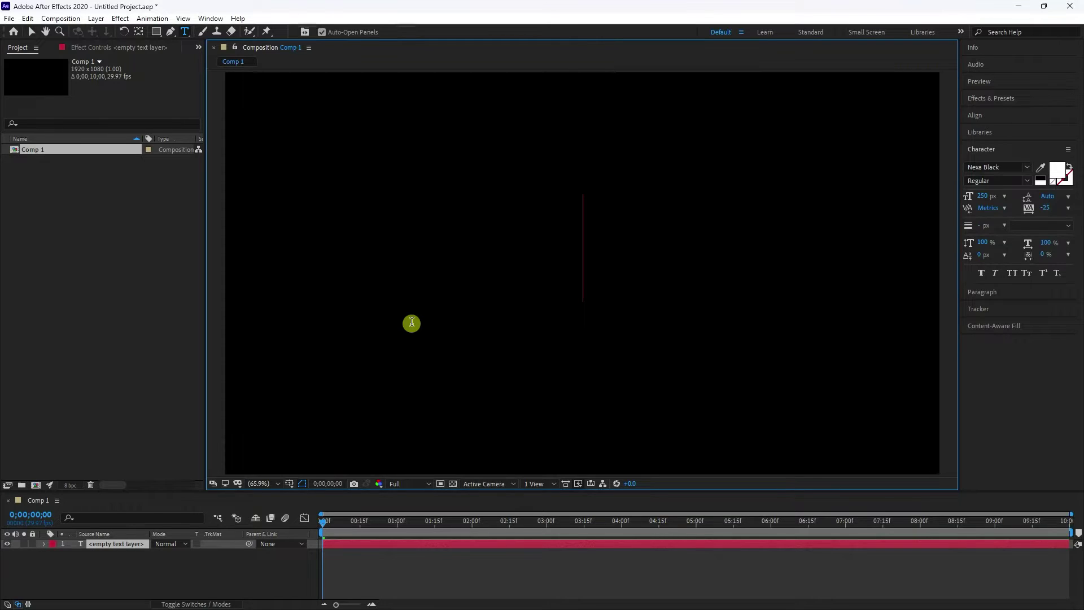
text(BOUNCE)
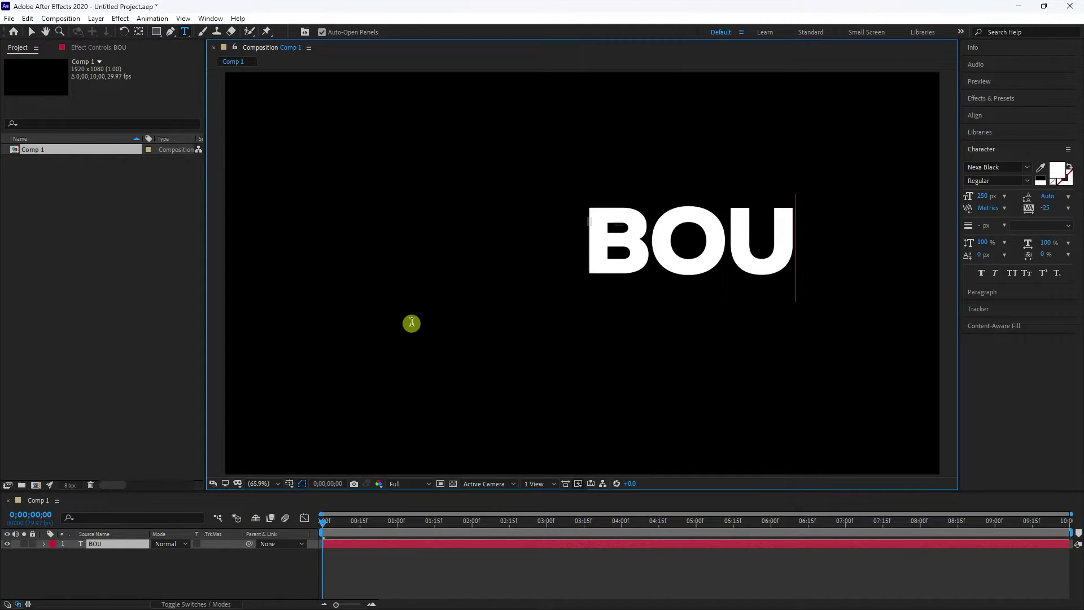
Align the BOUNCE text to the horizontal and vertical center of the composition
click(974, 115)
click(990, 144)
click(1049, 143)
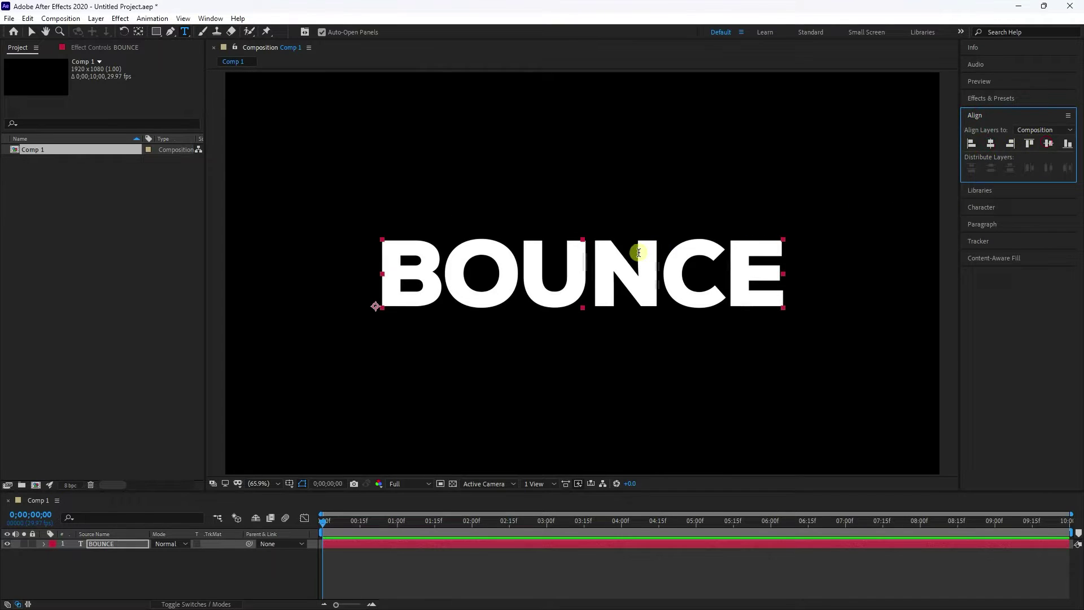
Center the anchor point on the BOUNCE text and move the text straight down, slightly below the composition's center
click(32, 32)
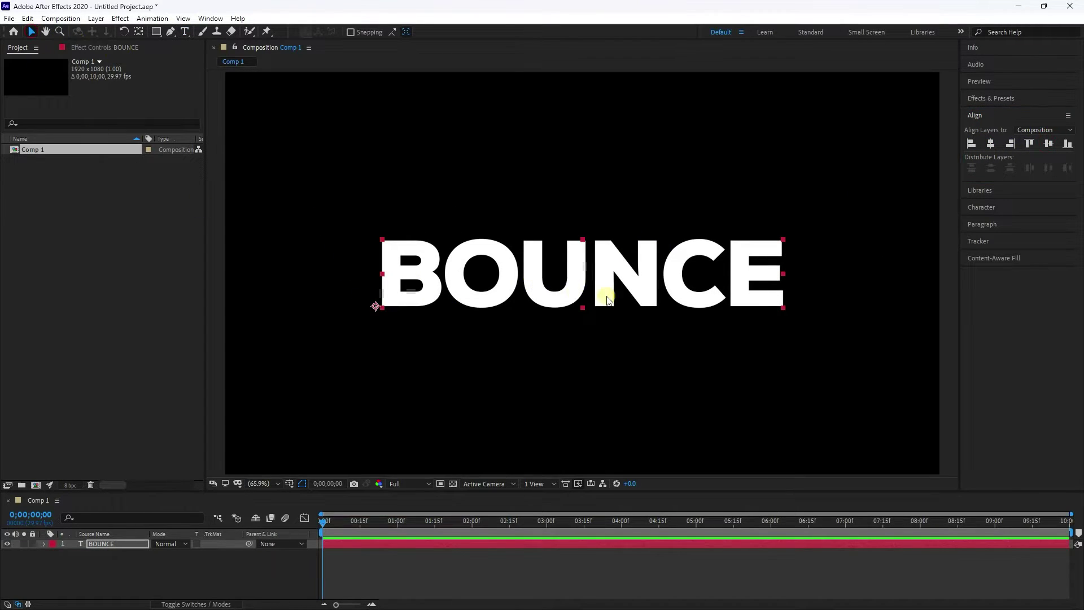
click(619, 273)
key(ctrl+alt+Home)
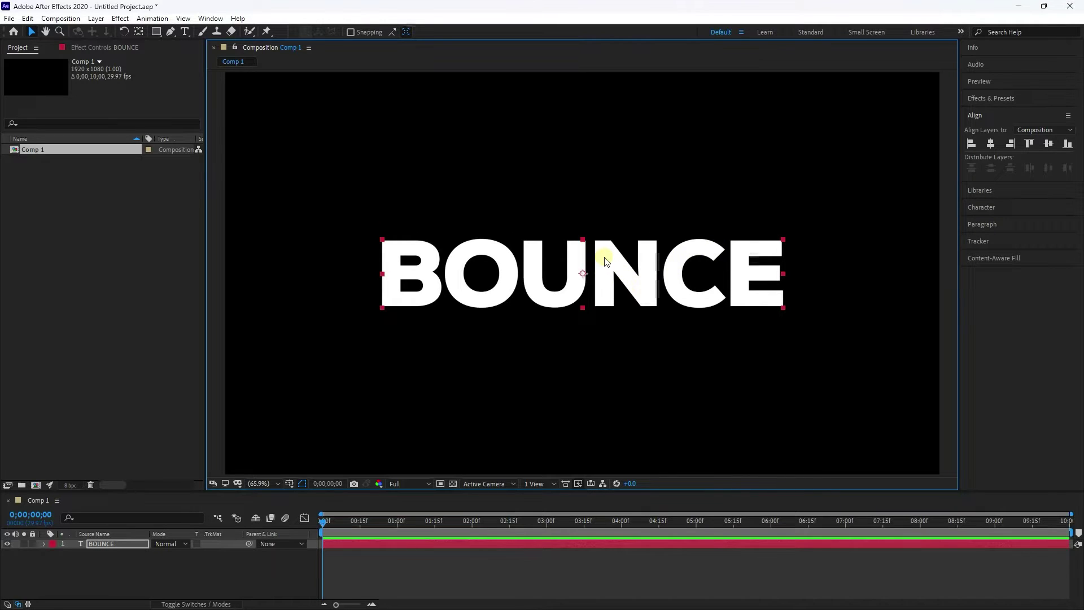
drag(605, 261, 613, 309)
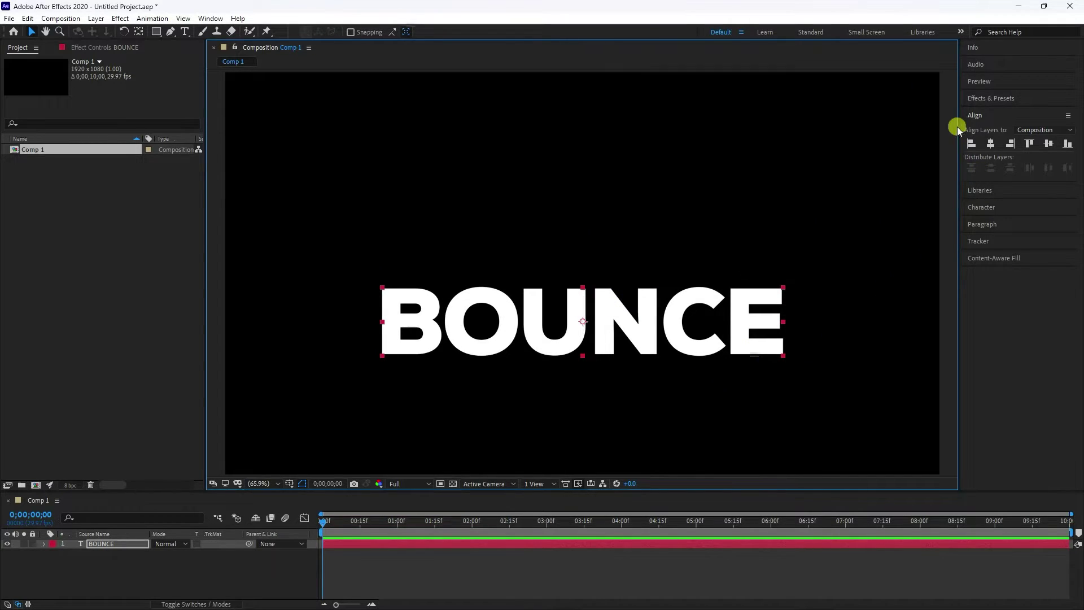
Apply the Text Bounce animation preset from the Text > Expressions presets to the BOUNCE layer
click(976, 99)
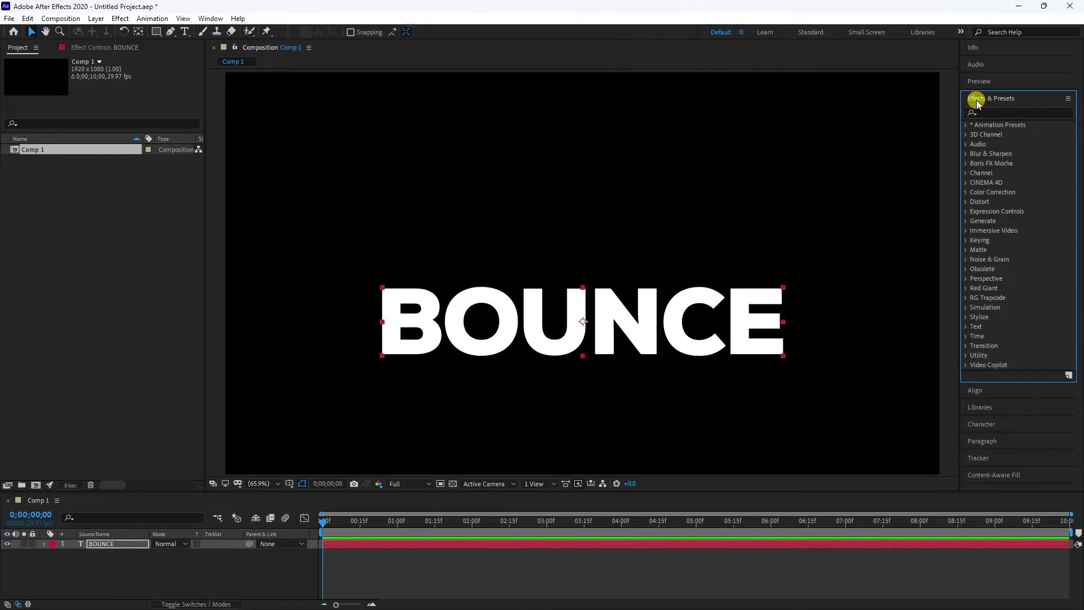
click(963, 126)
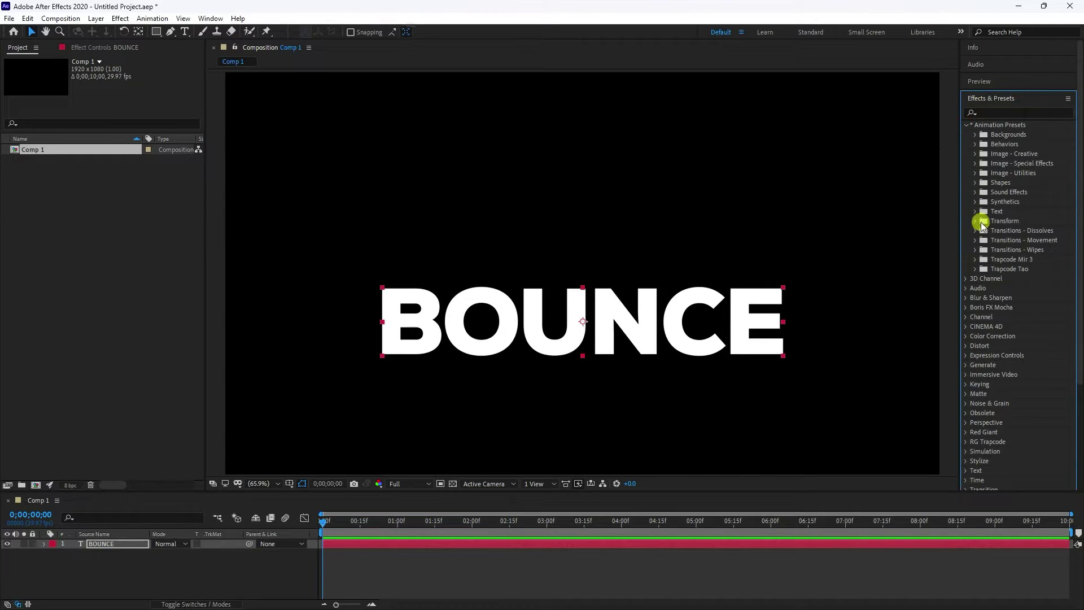
click(975, 211)
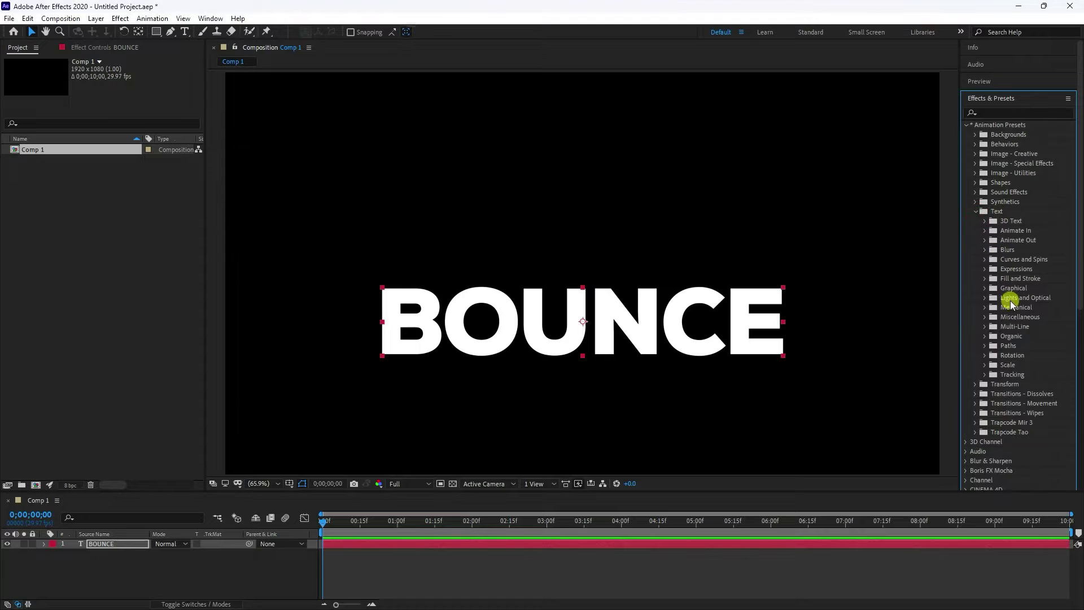
click(986, 270)
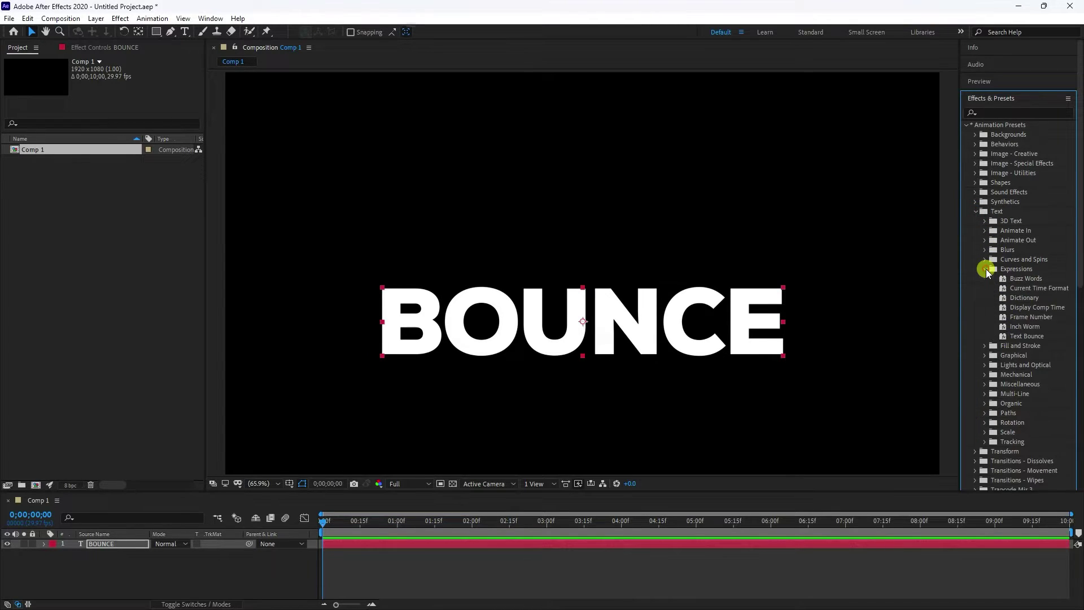
click(1011, 337)
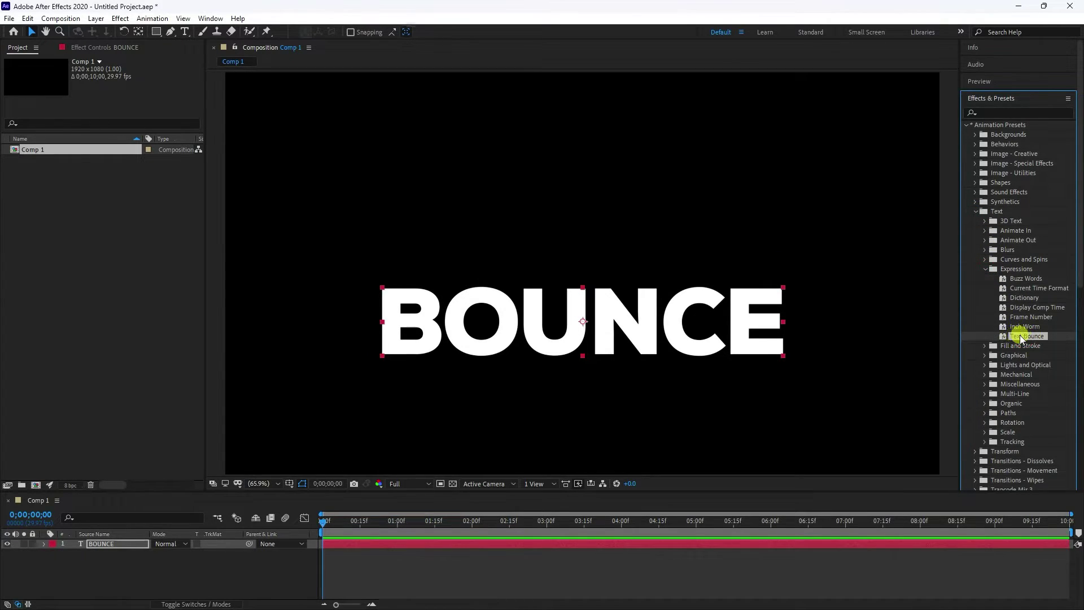
drag(1033, 337, 114, 544)
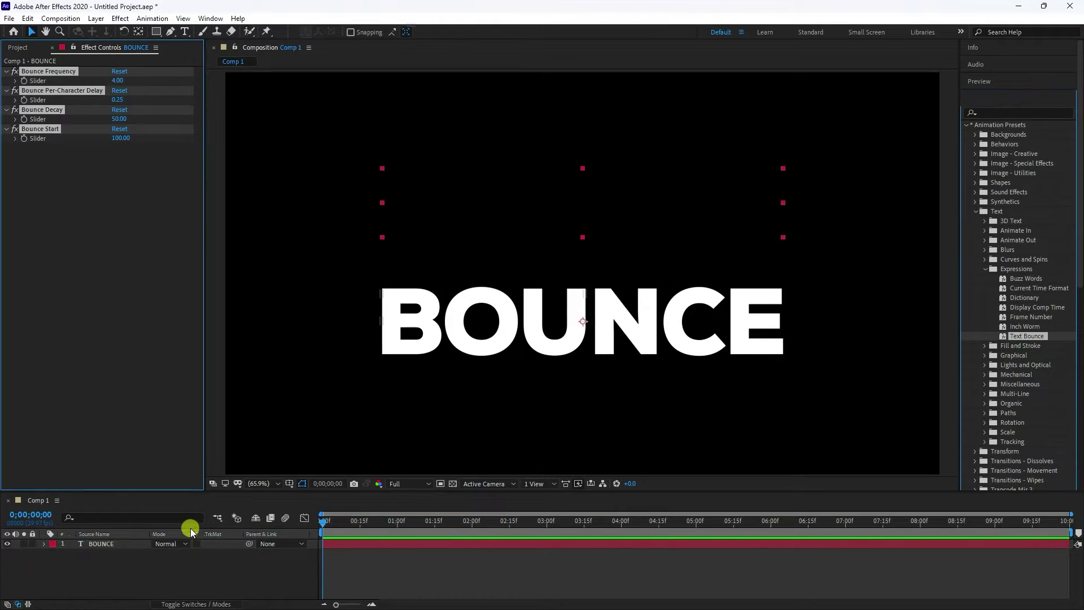
Preview the bounce animation from the first frame and return to the start of the composition
key(space)
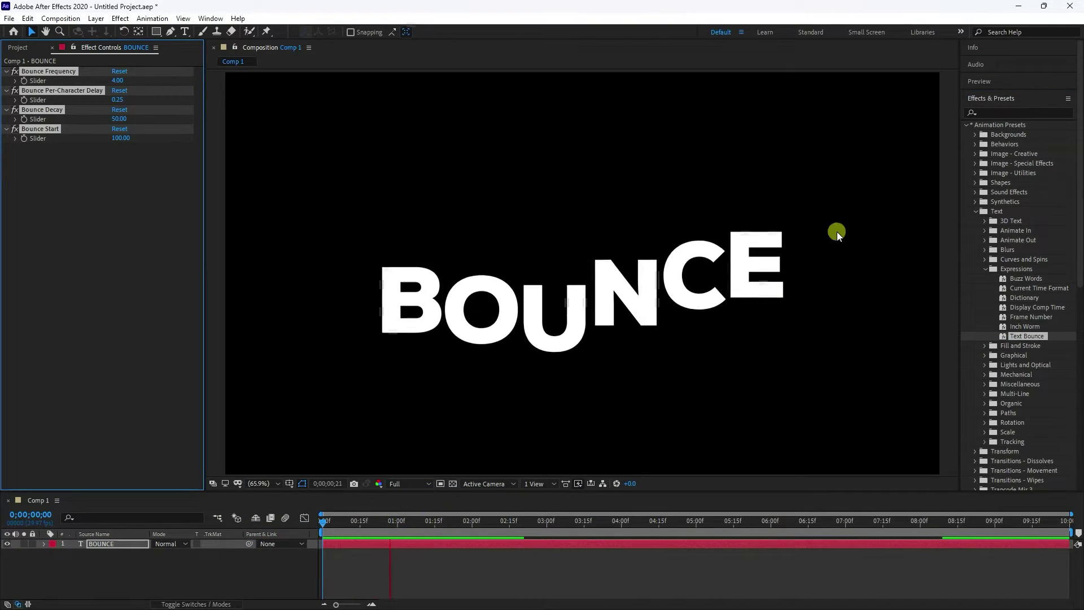
click(980, 82)
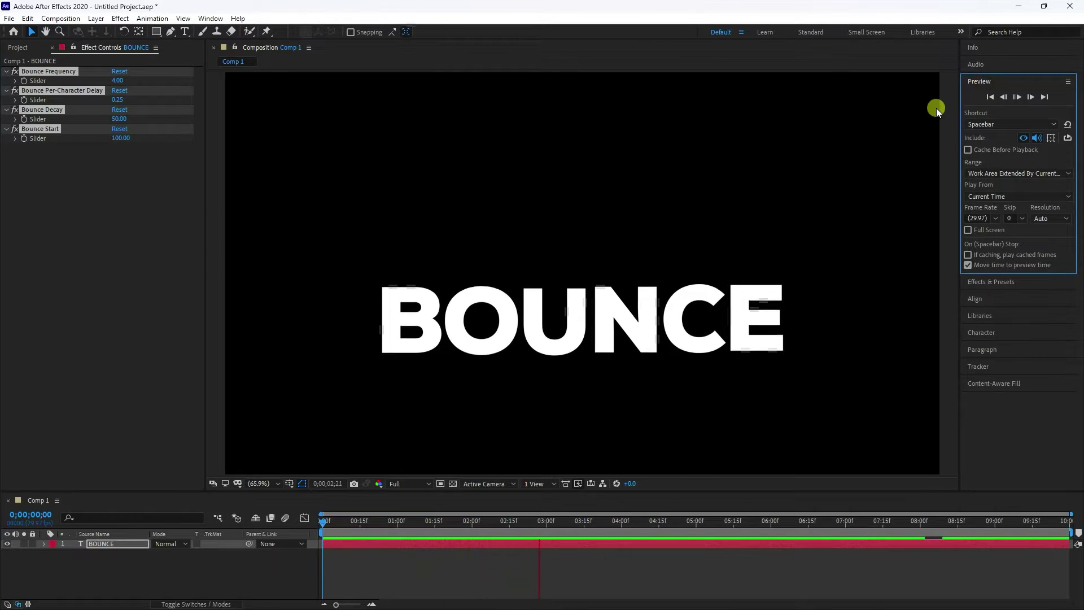
click(1017, 97)
click(990, 97)
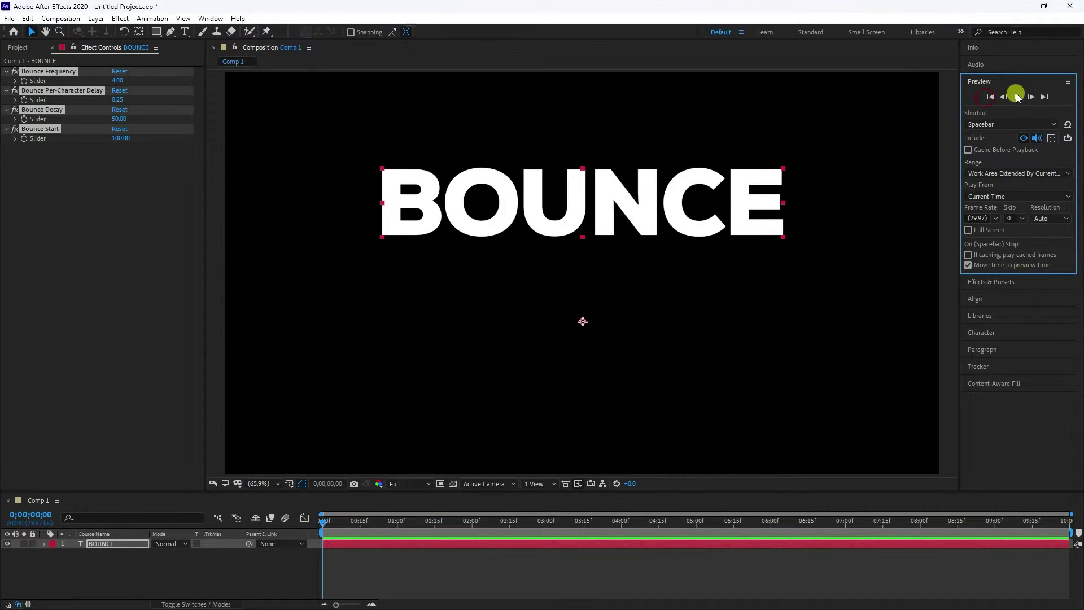
click(1017, 97)
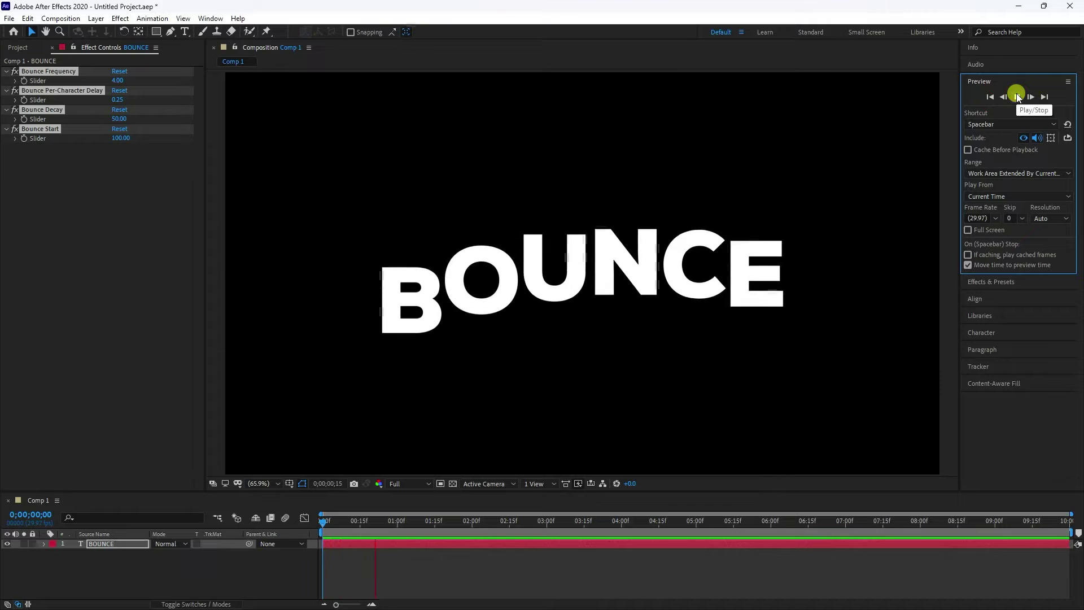
click(991, 97)
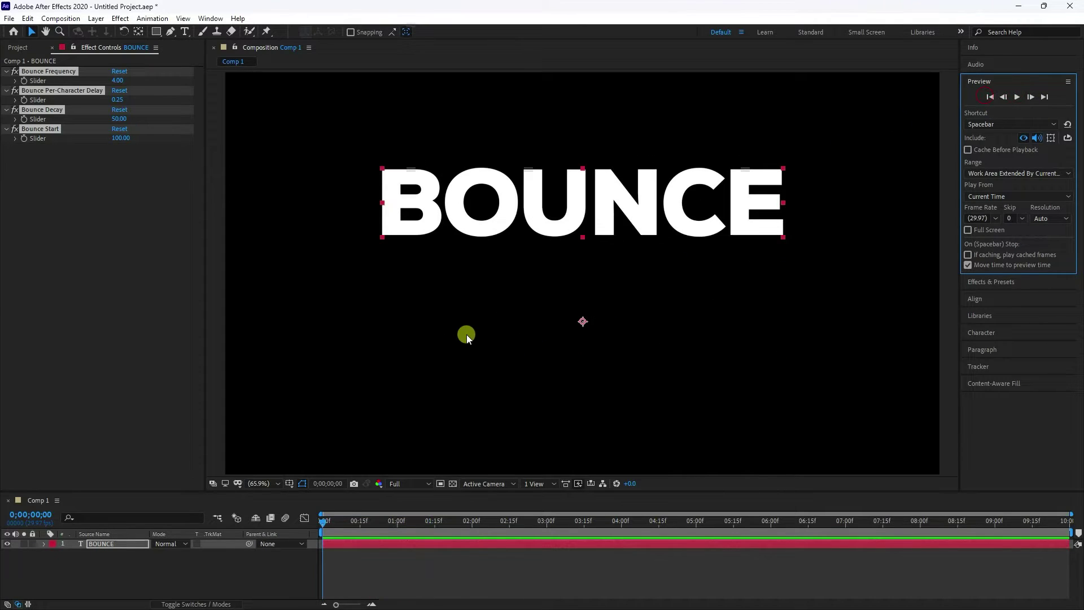
Set the BOUNCE layer's Bounce Frequency to 2 and its Bounce Decay to 100
click(54, 155)
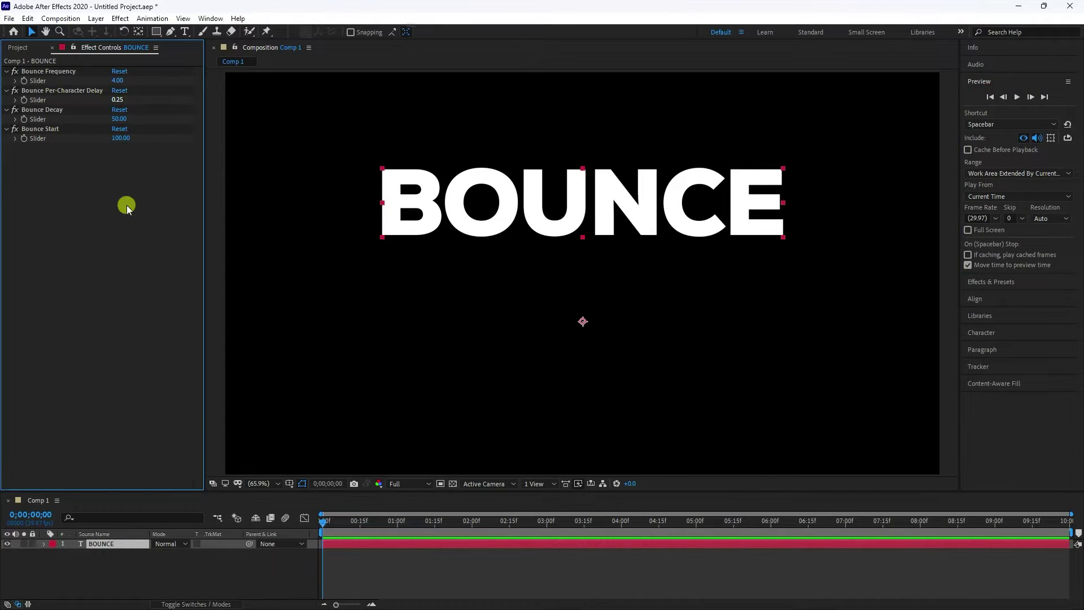
click(116, 80)
text(2)
key(Return)
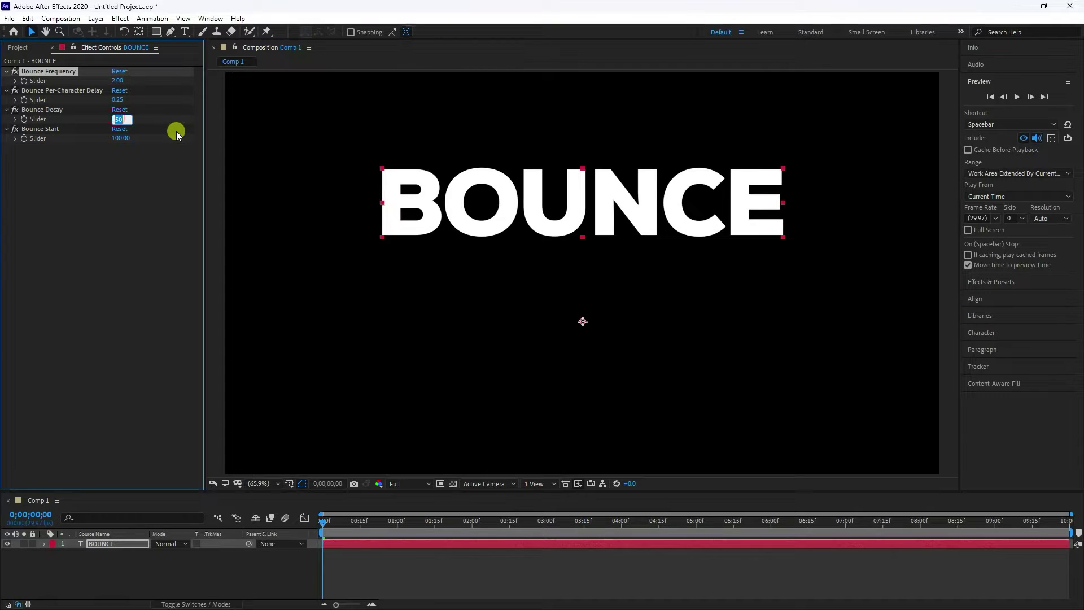
key(Return)
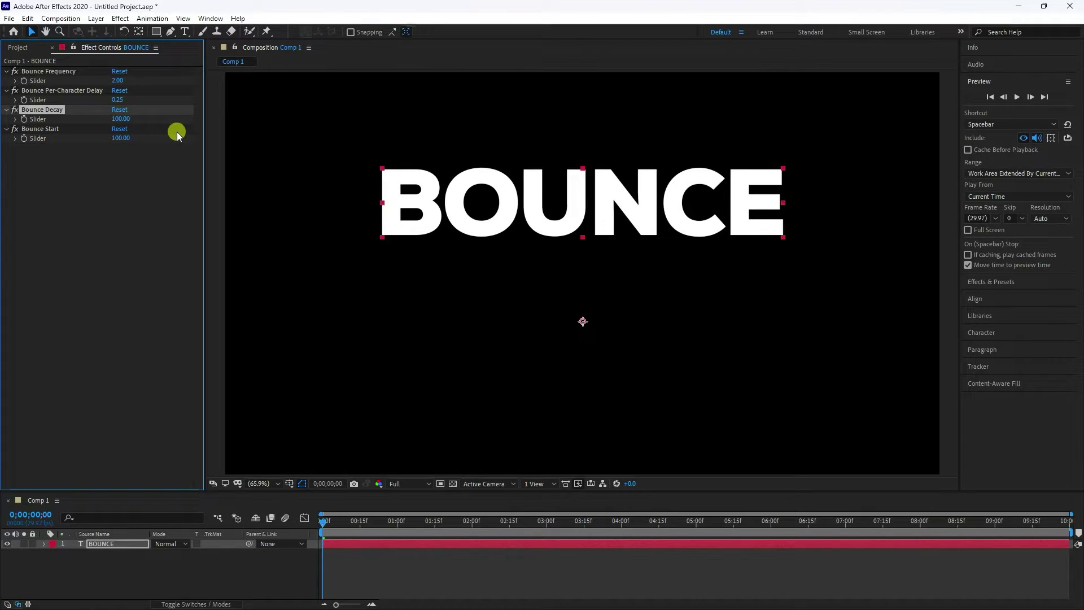
Play the adjusted bounce from the start and stop around the 7-second mark while the letters are offset
click(984, 97)
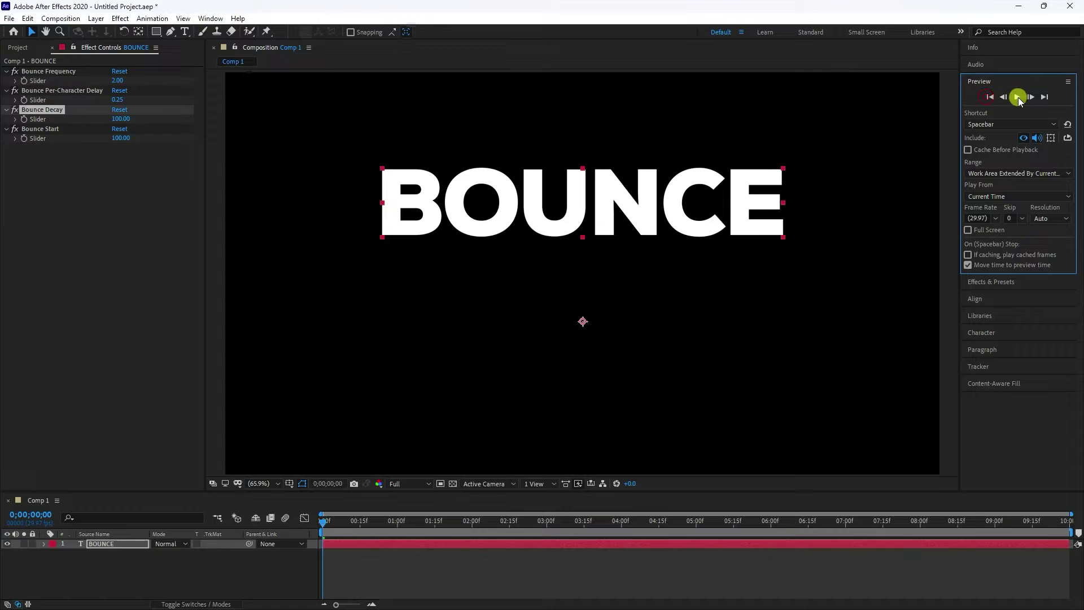
click(1018, 97)
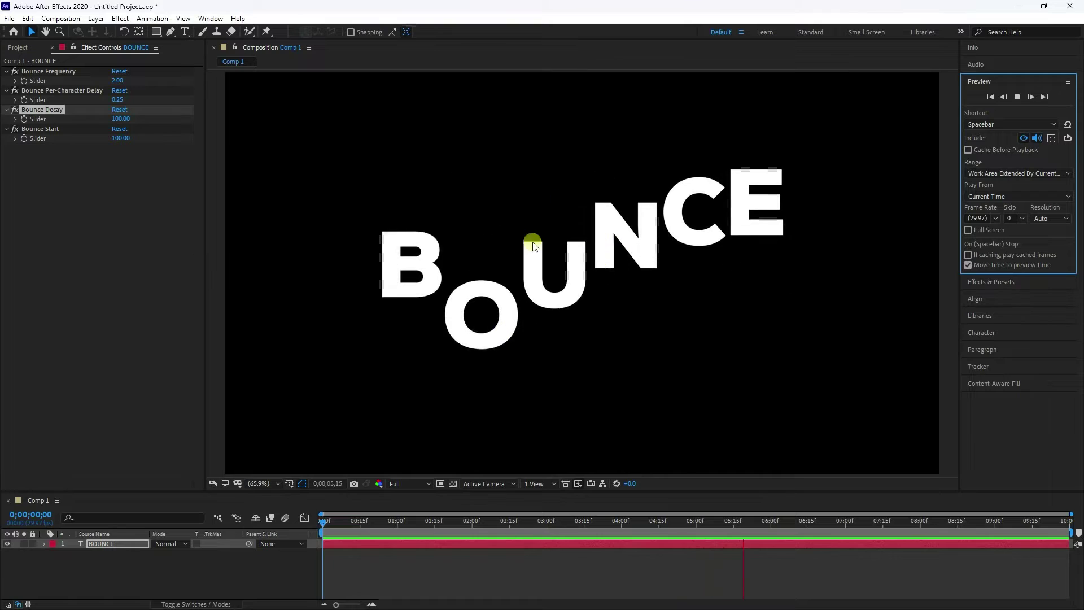
click(1017, 97)
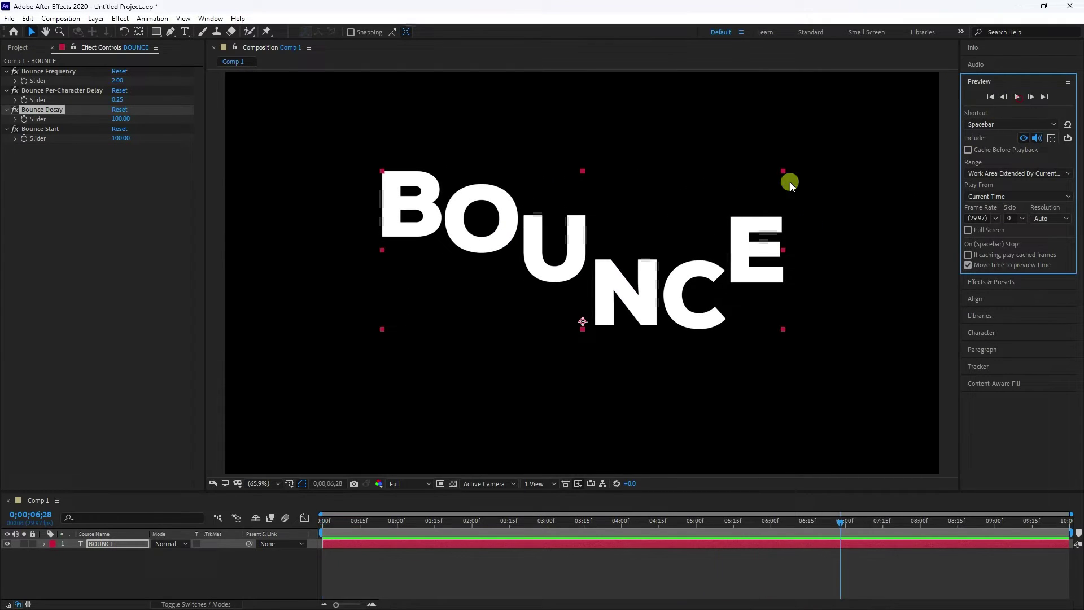
Add a new adjustment layer above the BOUNCE text layer
right_click(176, 568)
mouse_move(201, 438)
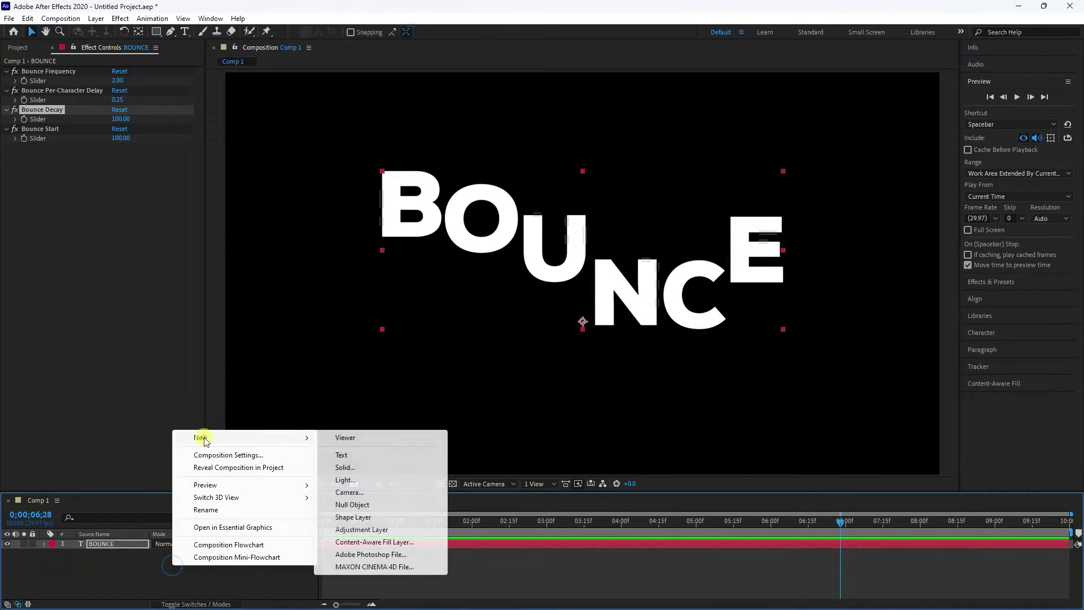
click(362, 531)
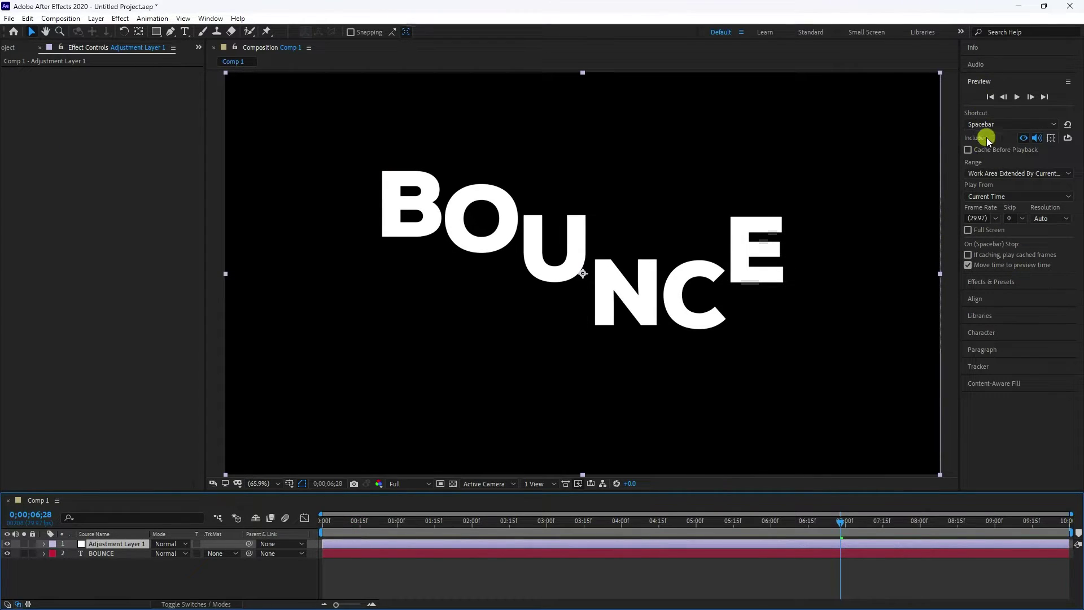
Find the Echo effect in the Time category and apply it to the adjustment layer
click(985, 282)
click(1000, 112)
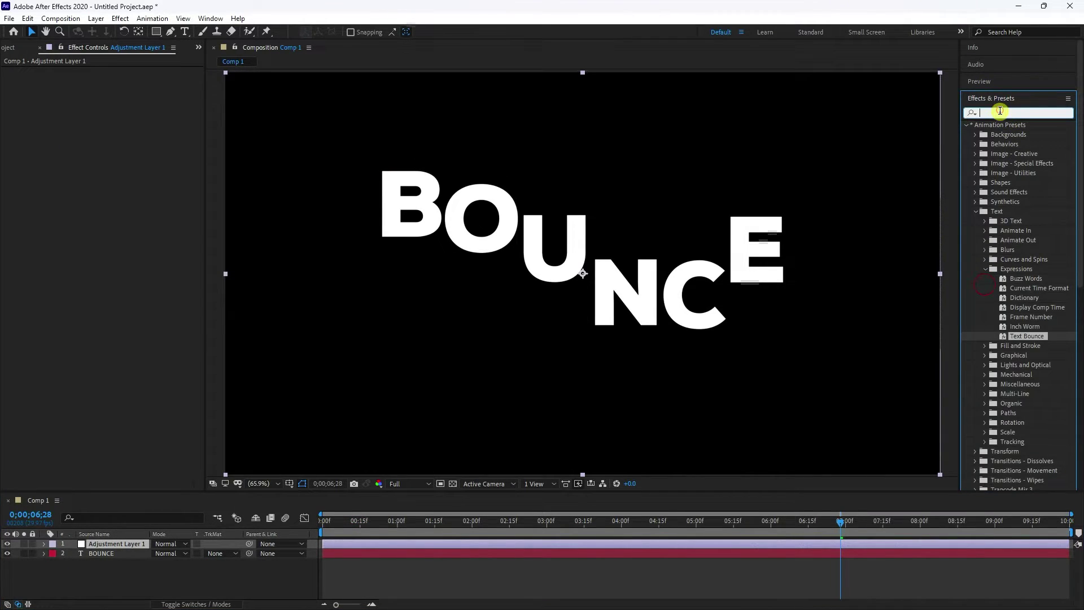
text(echo)
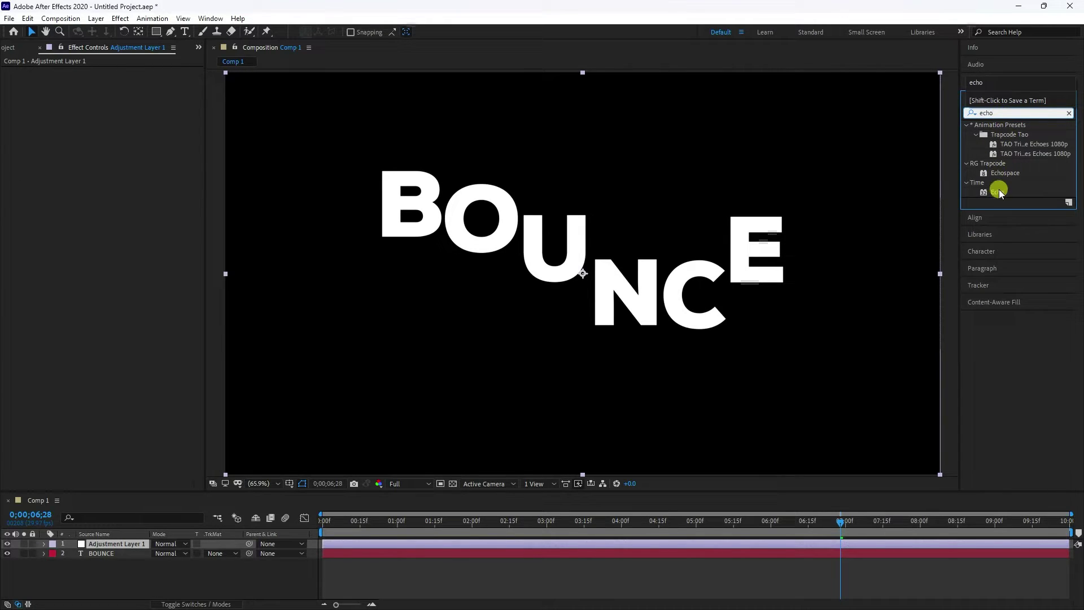
drag(999, 192, 114, 548)
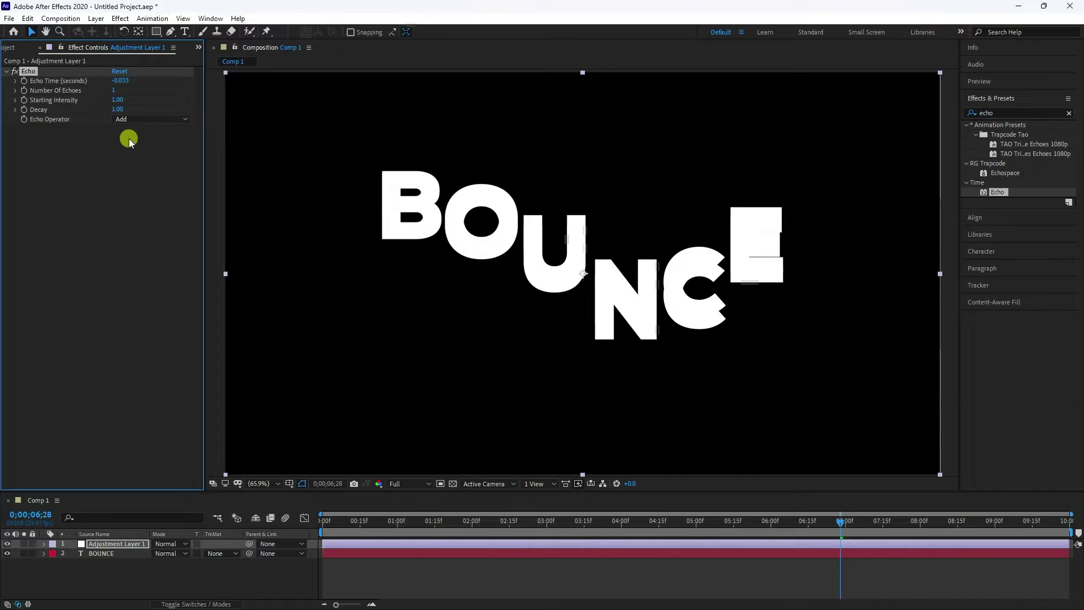
Configure the Echo effect with an echo time of -0.007 seconds, 50 echoes and a decay of 0.9
click(120, 81)
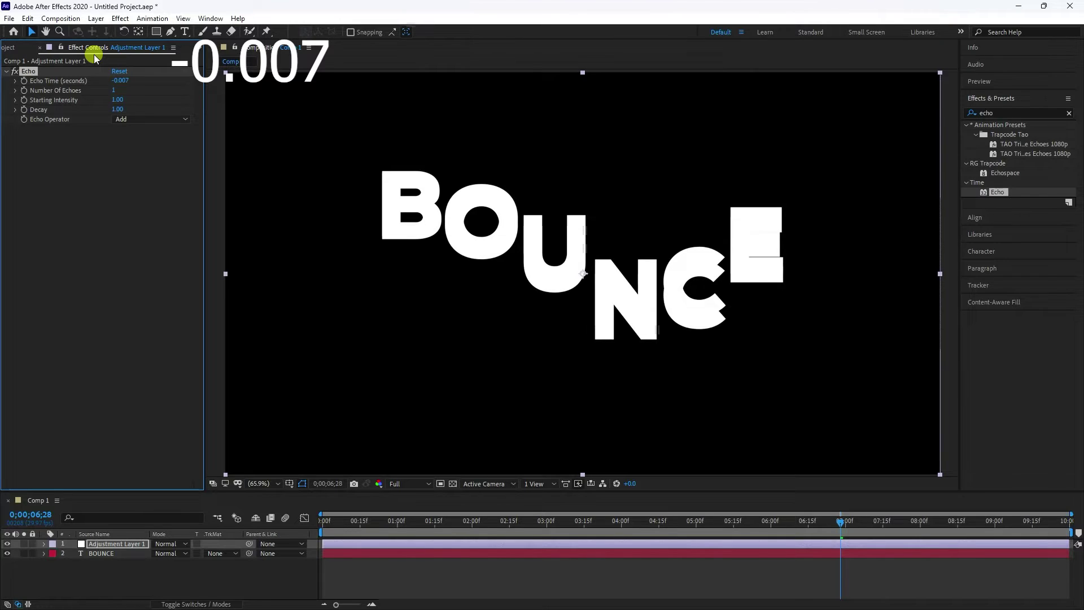
click(111, 90)
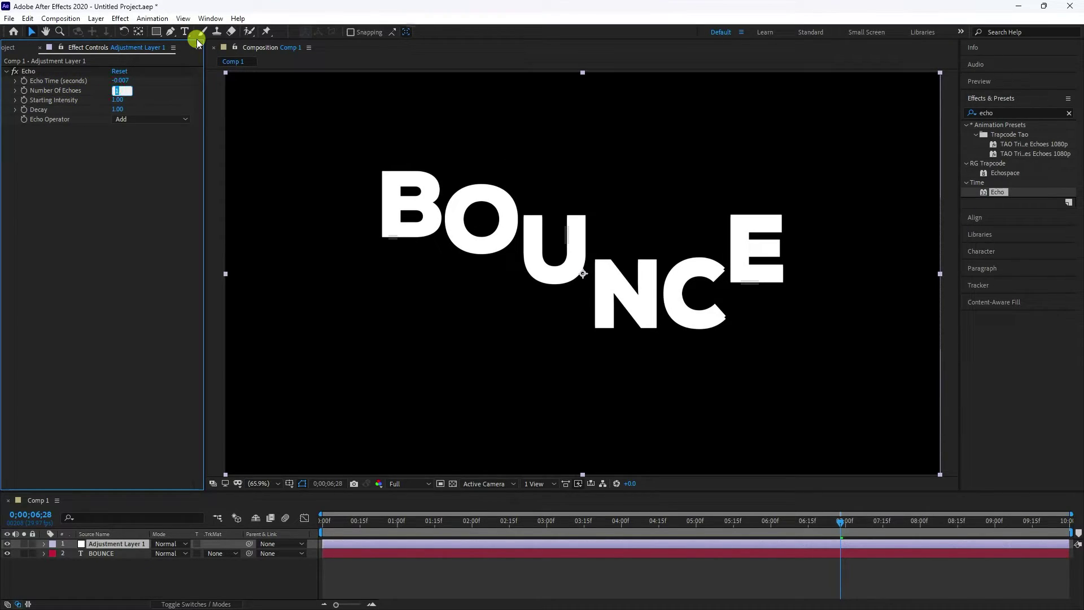
text(50)
key(Return)
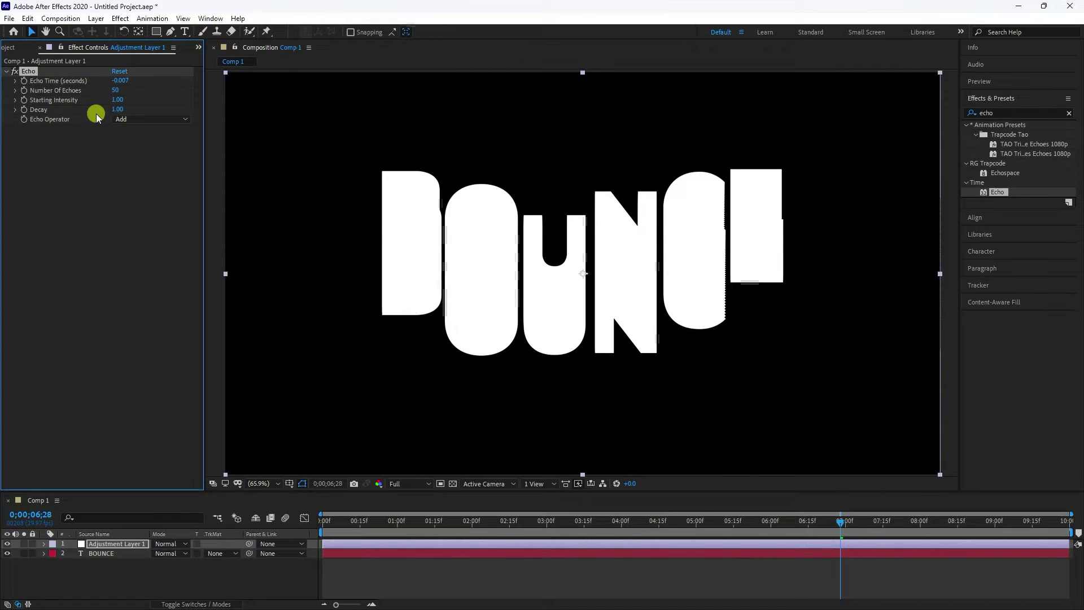
click(112, 109)
text(0.9)
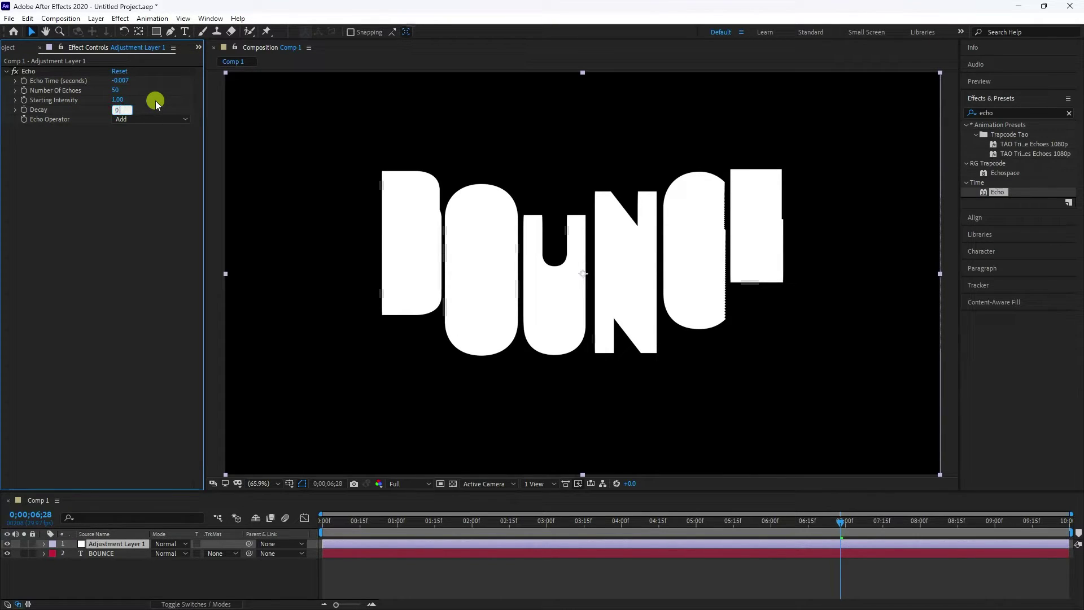
key(Return)
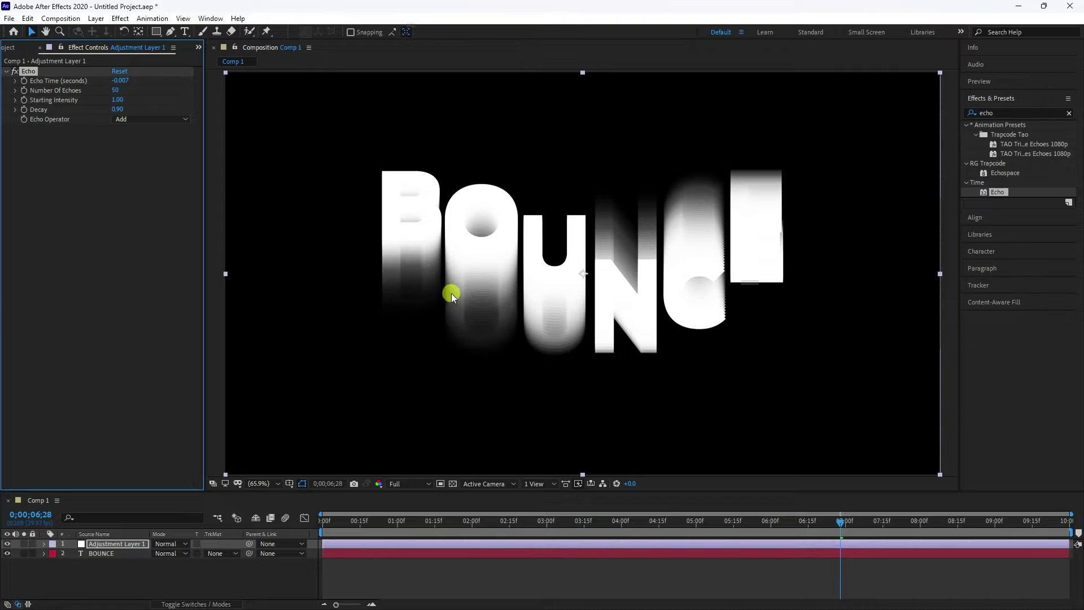
Play the echoed bounce animation from the start and stop it just before the 1-second mark
click(969, 82)
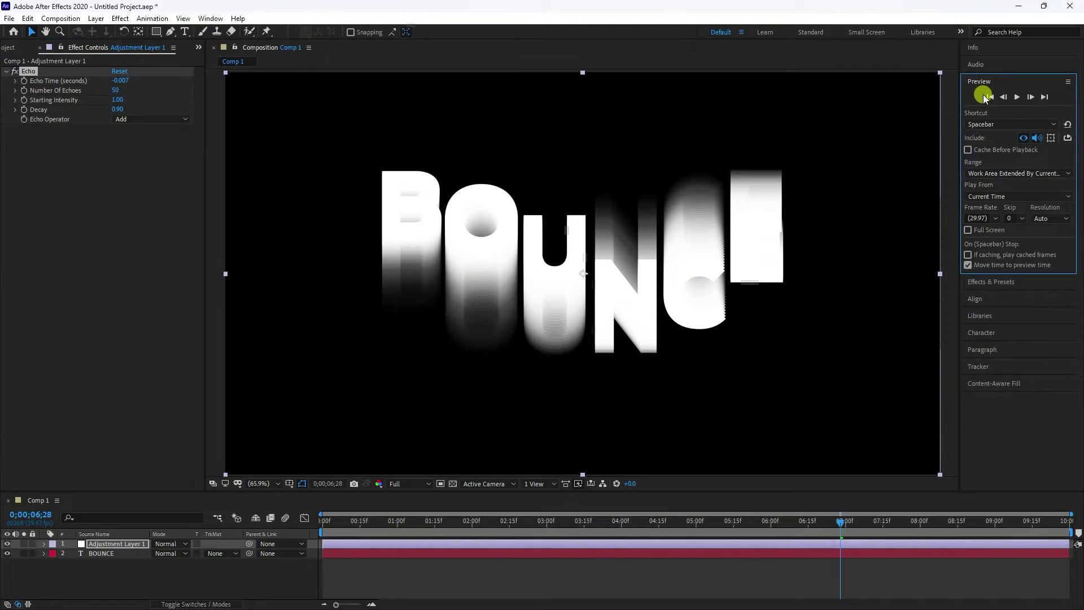
click(990, 93)
click(1017, 96)
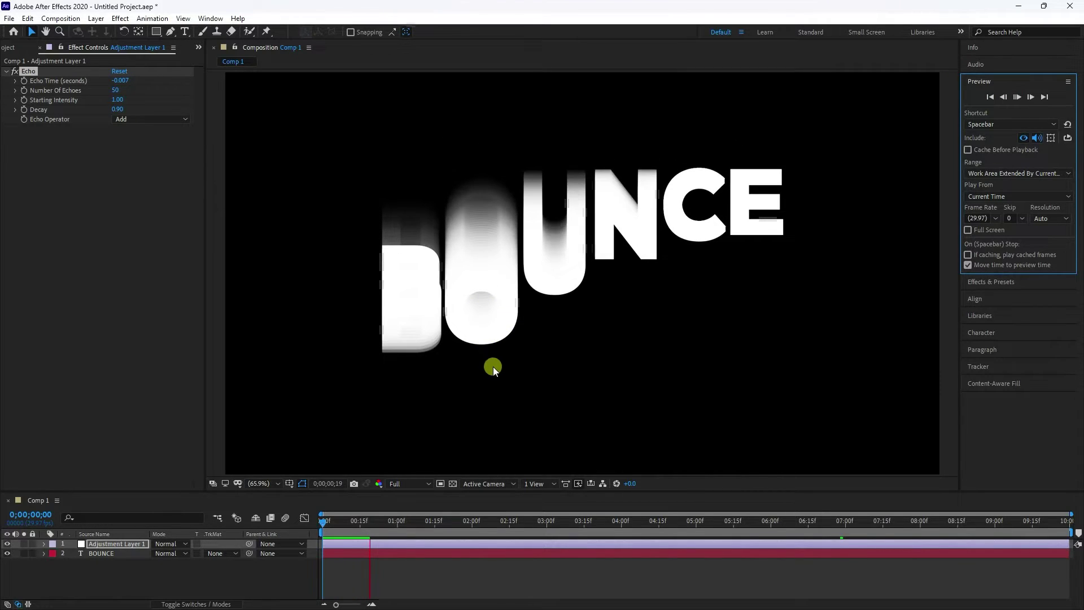
click(1017, 97)
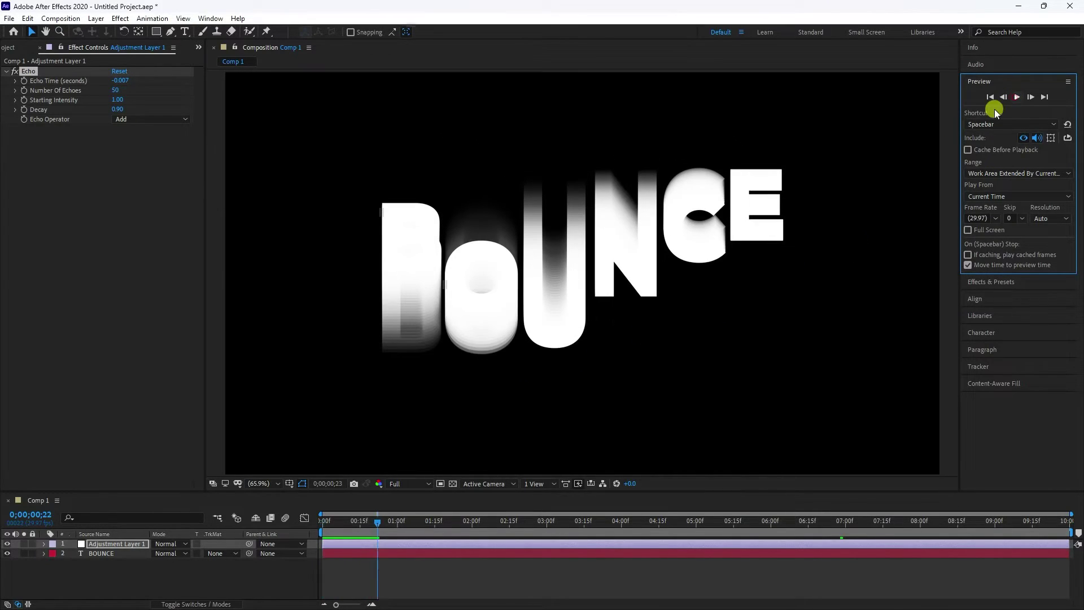
Replay the animation from the start at Half preview resolution, stop near the 2-second mark, and restore Full resolution
click(398, 484)
click(404, 523)
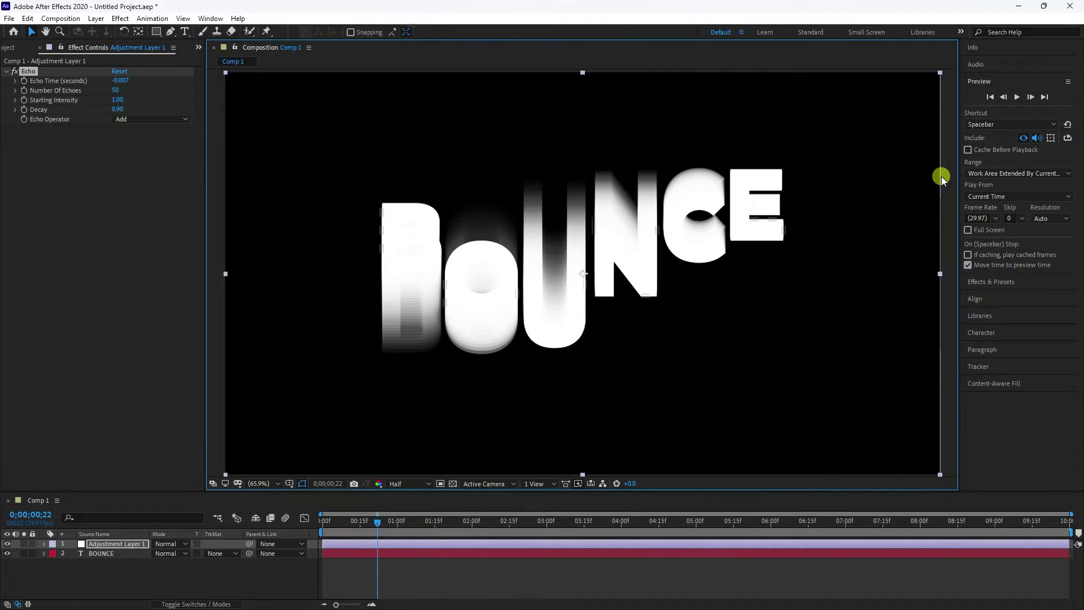
click(990, 96)
click(1017, 97)
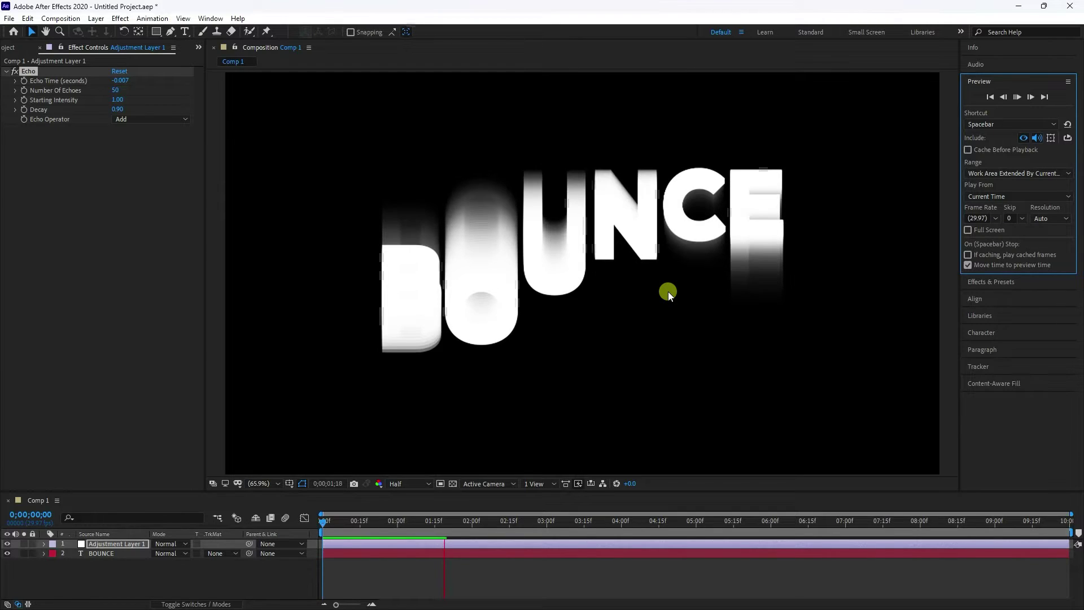
click(1017, 97)
click(404, 495)
click(409, 504)
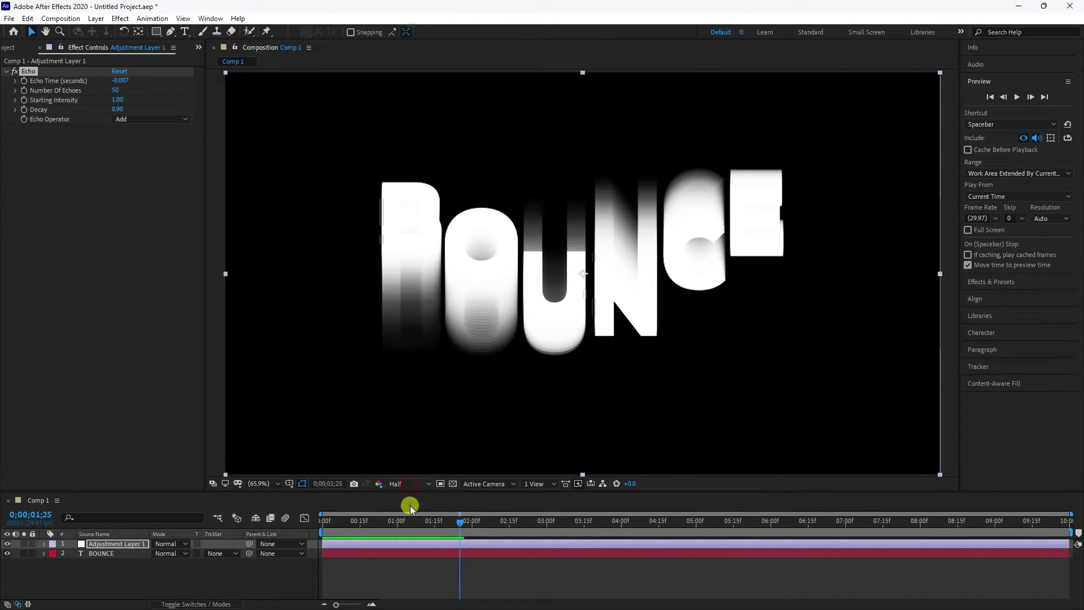
Pre-compose the adjustment layer and the BOUNCE text layer together as RED COLOR, moving all attributes into the new composition
click(109, 554)
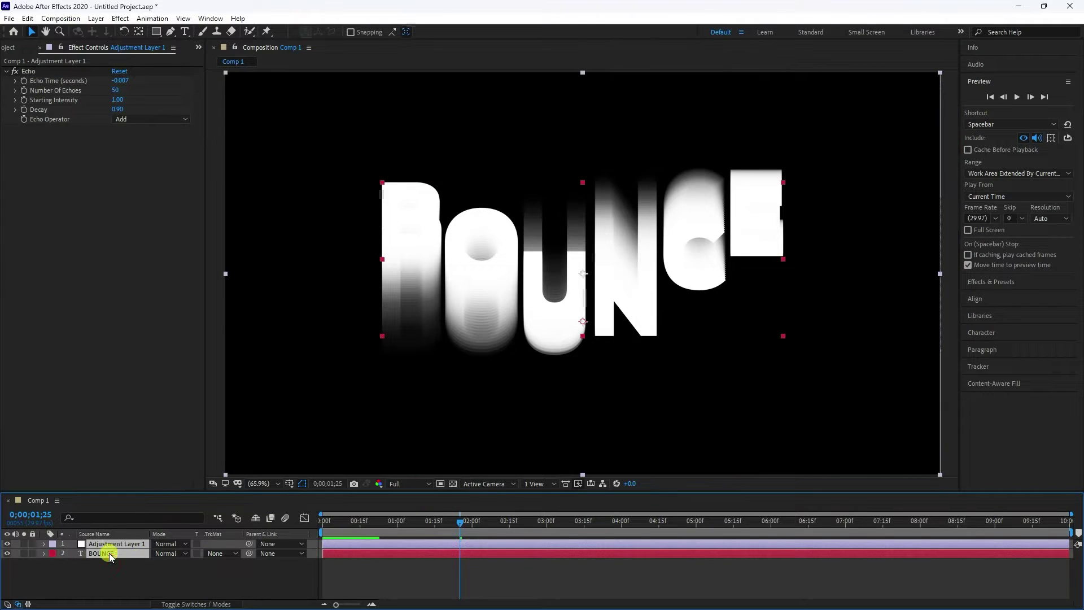
right_click(127, 556)
click(158, 491)
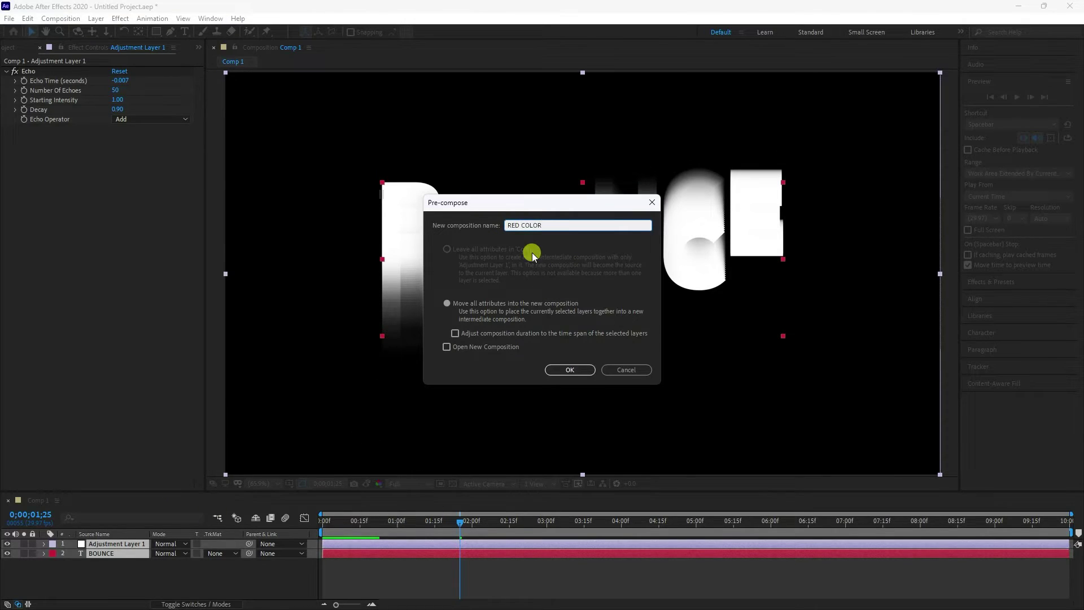
click(567, 368)
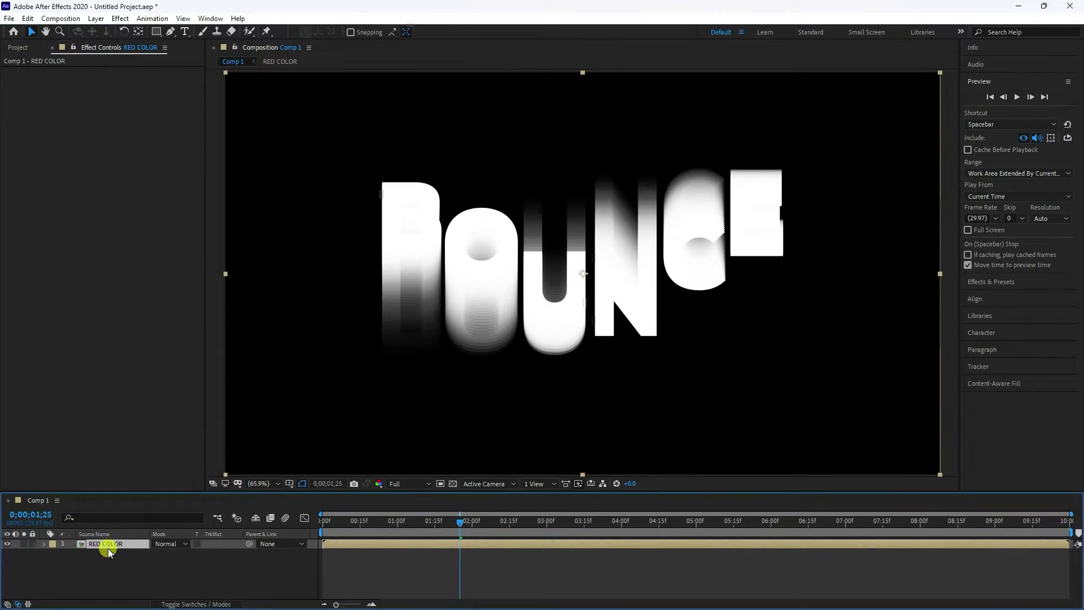
Duplicate the RED COLOR precomp layer twice and rename the middle copy GREEN COLOR
key(ctrl+d)
key(ctrl+d)
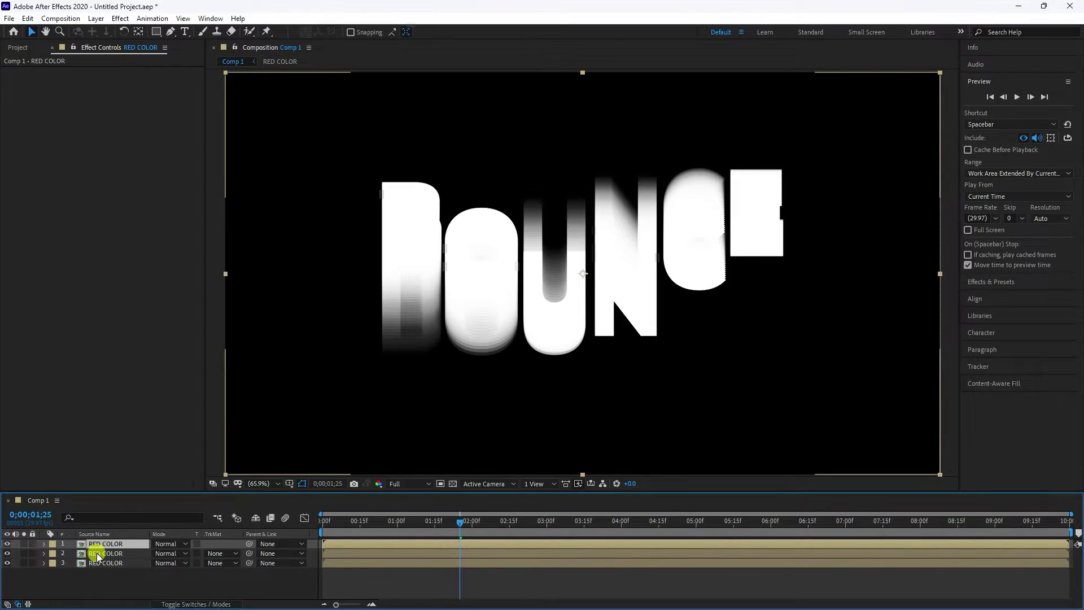
right_click(97, 557)
click(113, 559)
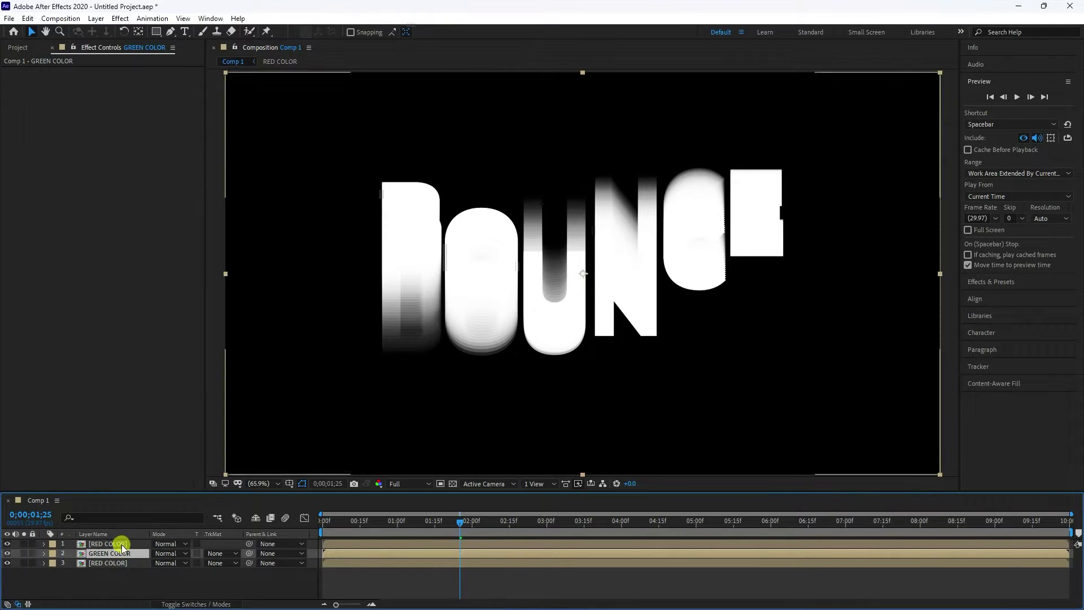
Rename the lowest RED COLOR layer in the stack BLUE COLOR
click(116, 561)
right_click(120, 561)
click(151, 540)
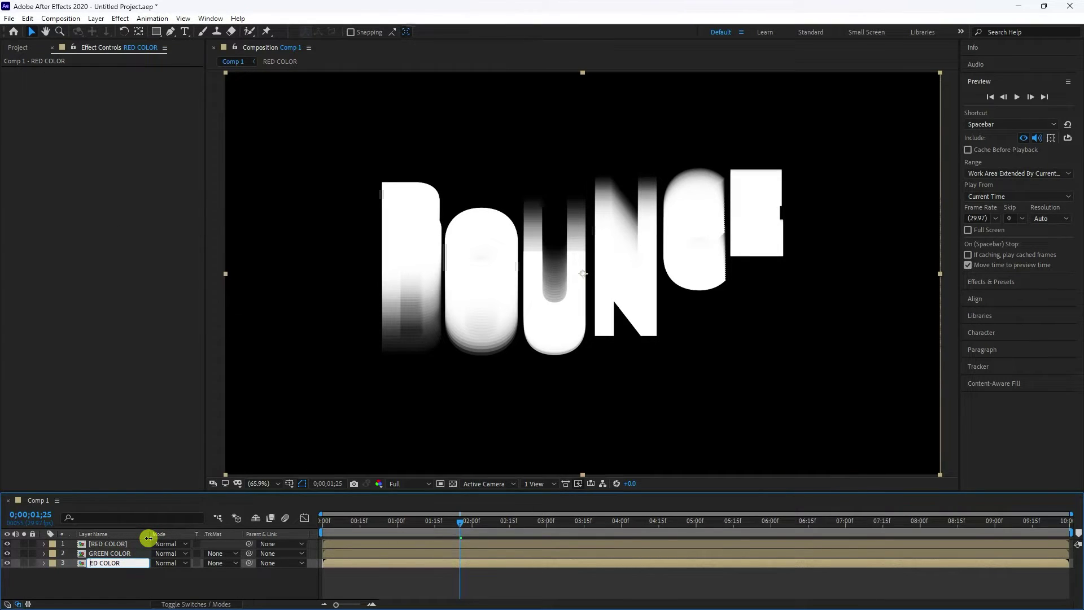
text(BLUE)
key(Return)
click(97, 583)
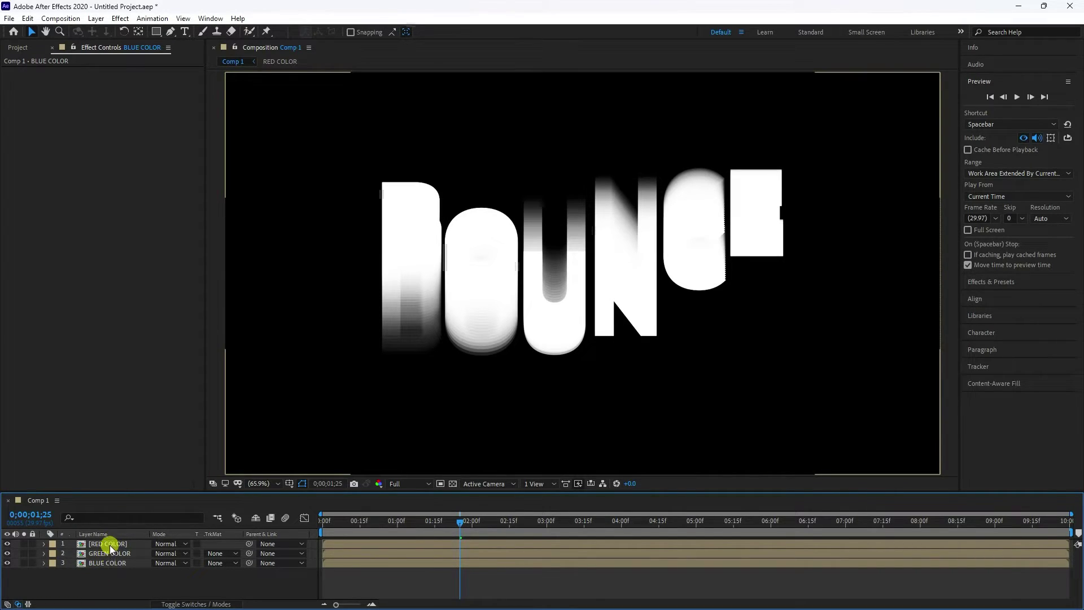
Find the Shift Channels effect and apply it to the RED COLOR layer
click(110, 545)
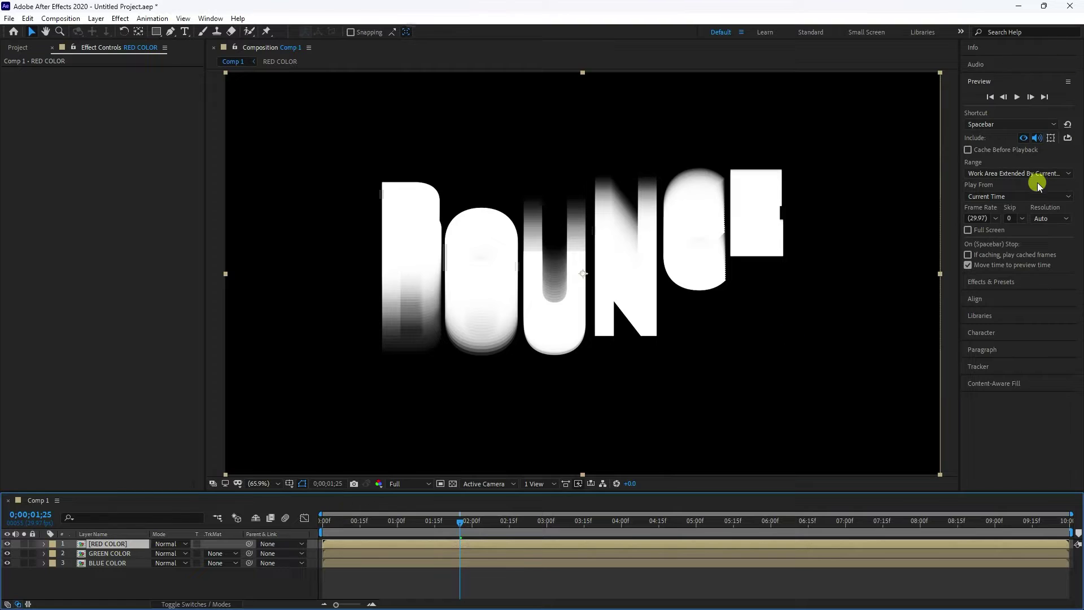
click(989, 281)
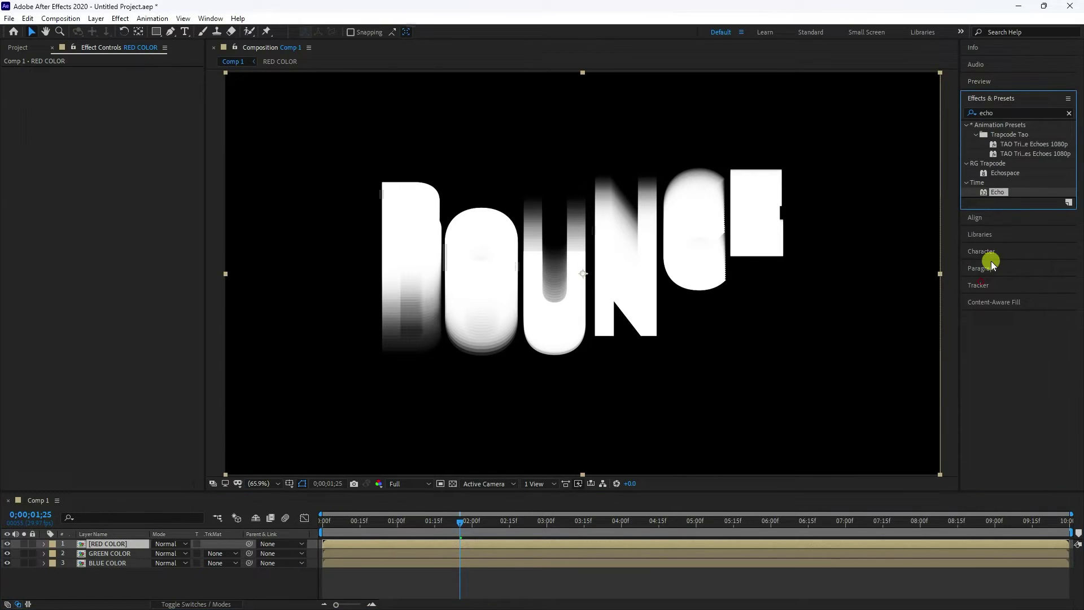
click(1011, 114)
text(shif)
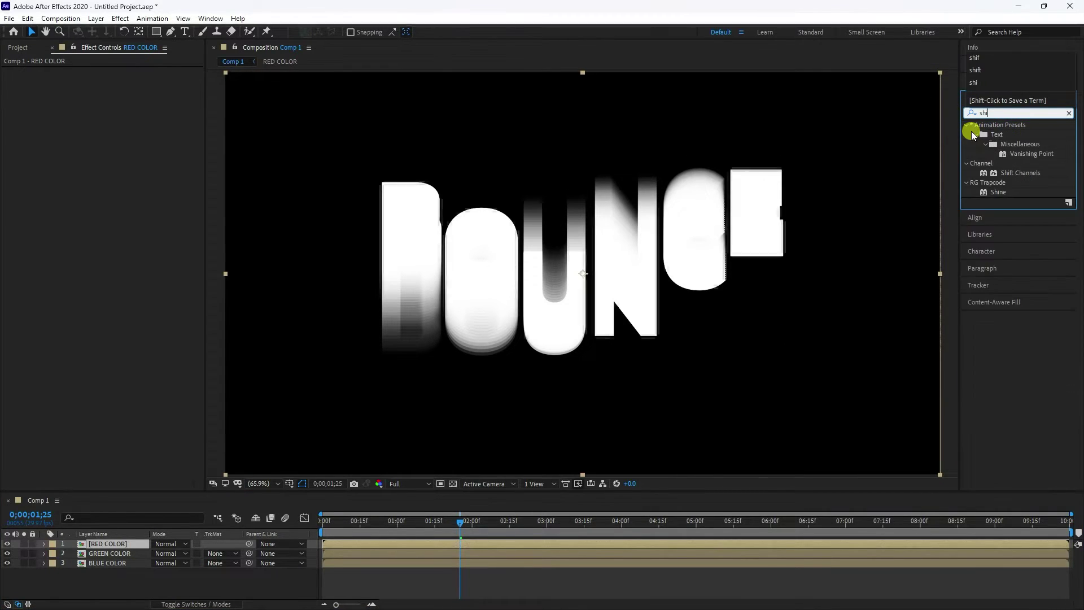
click(1022, 136)
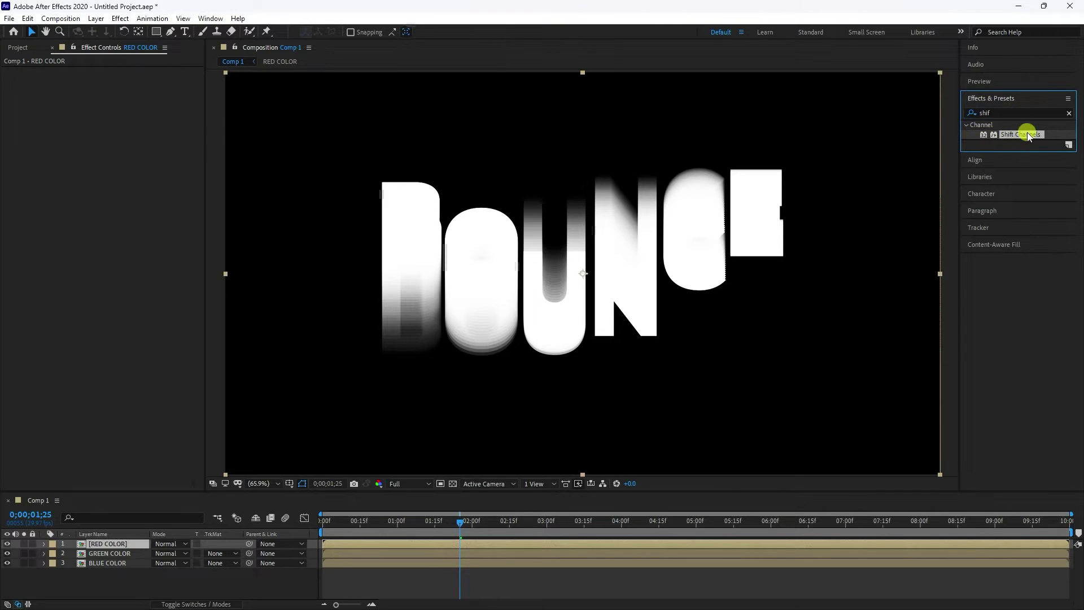
drag(1027, 134, 129, 547)
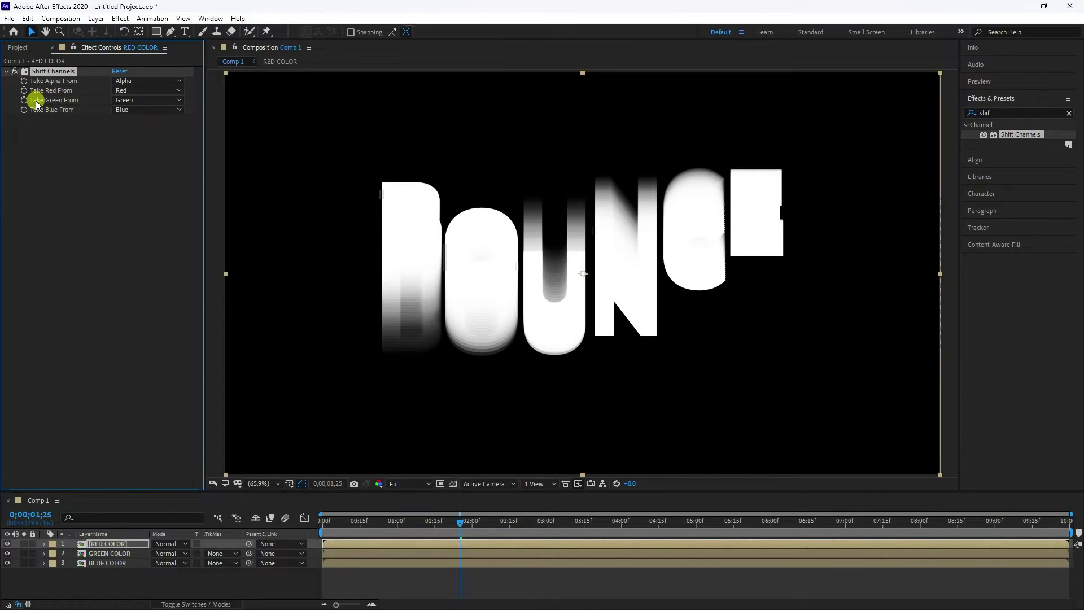
Set Take Green From and Take Blue From to Full Off in the RED COLOR layer's Shift Channels effect
click(120, 100)
click(139, 224)
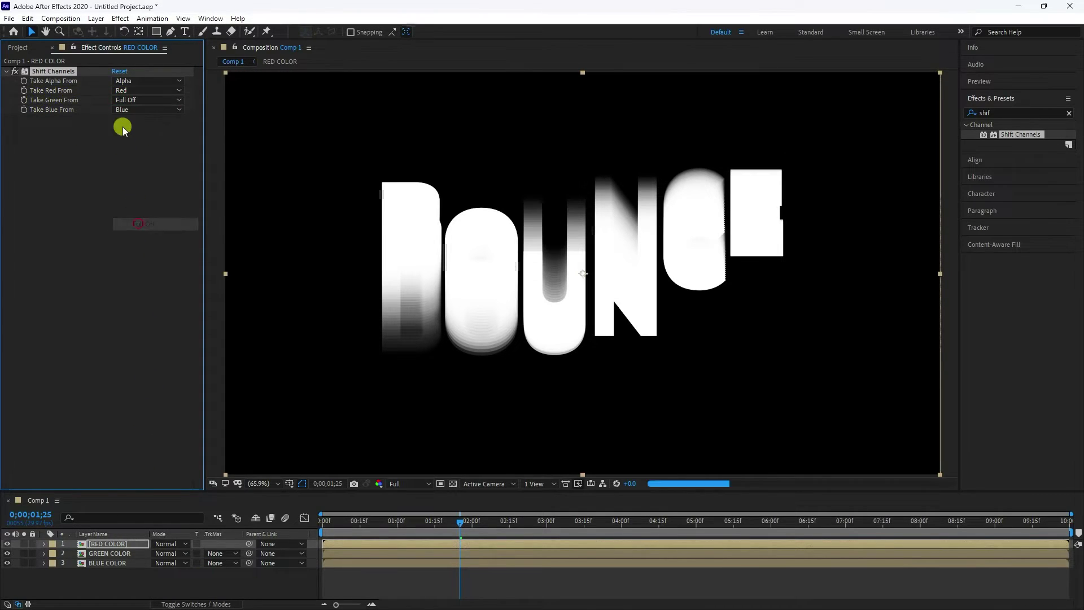
click(123, 110)
click(143, 233)
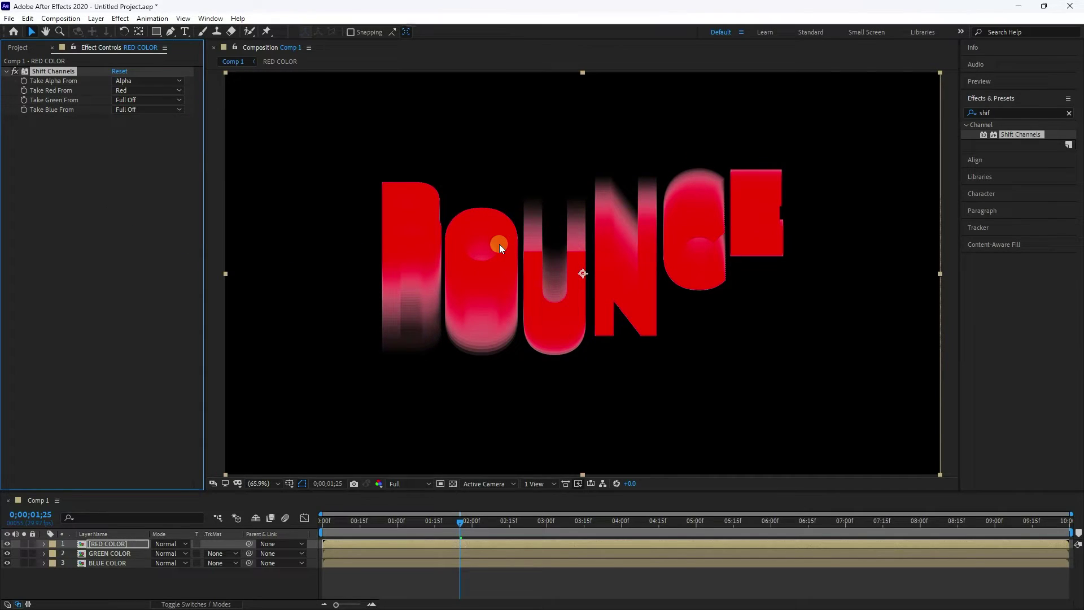
Solo the GREEN COLOR layer and apply the Shift Channels effect to it
click(25, 555)
click(93, 554)
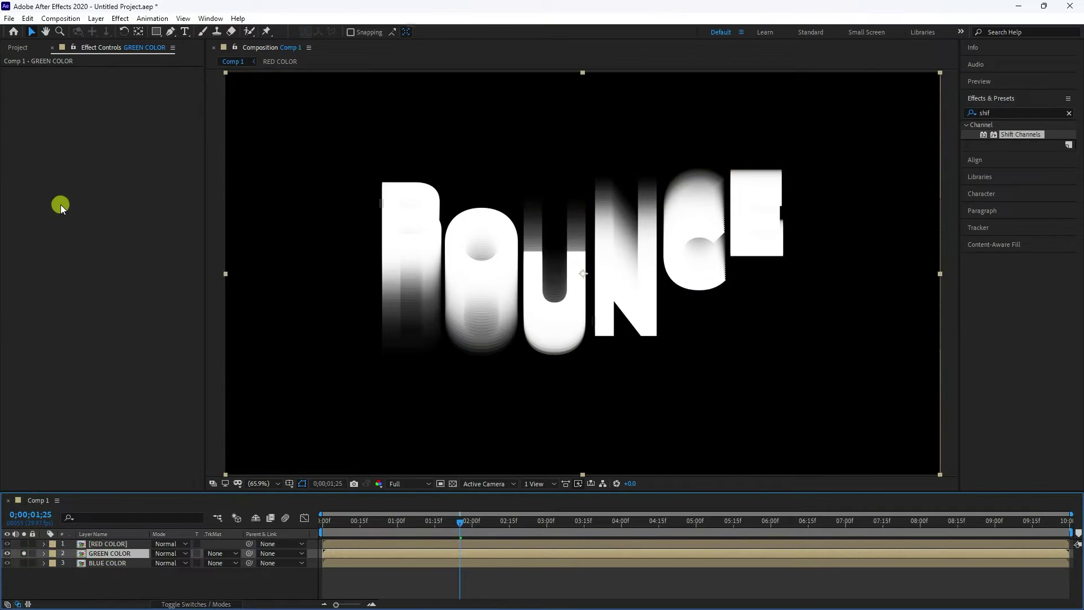
drag(1021, 138, 109, 553)
Set Take Red From and Take Blue From to Full Off in the GREEN COLOR layer's Shift Channels effect
click(146, 90)
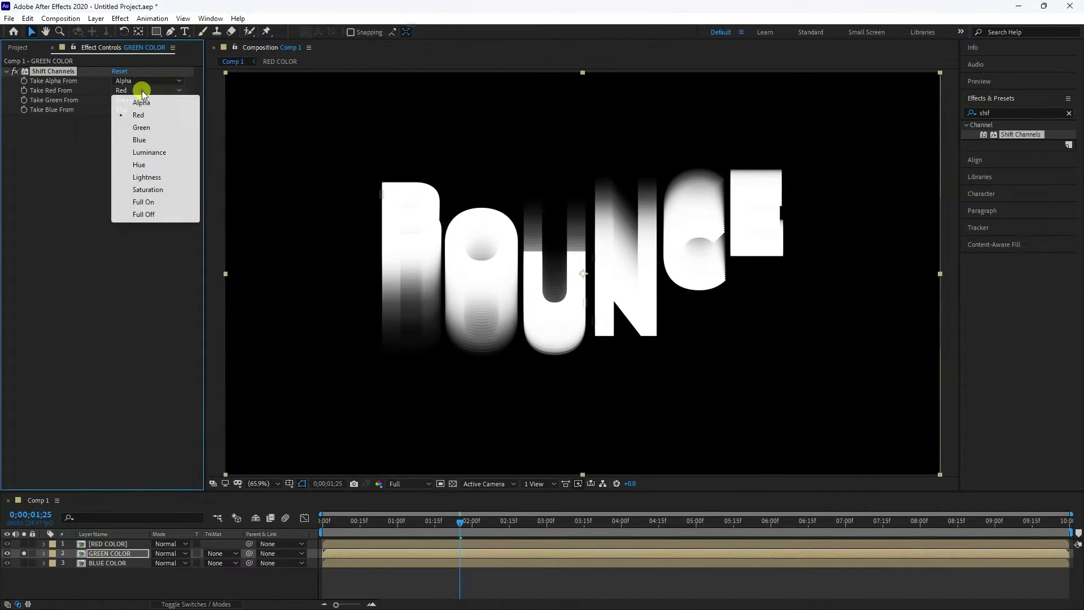
click(139, 214)
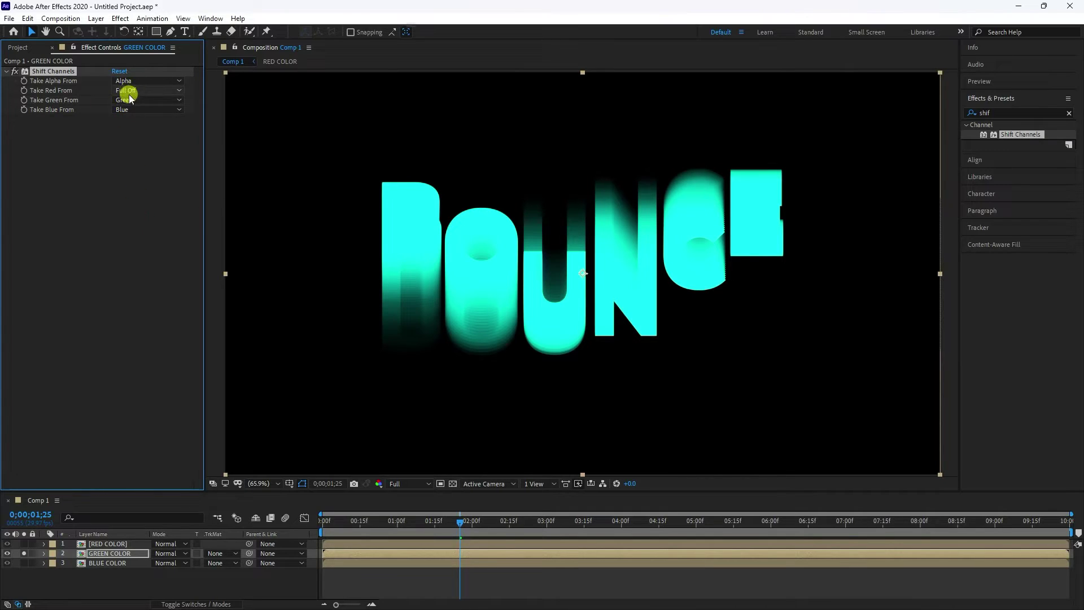
click(126, 109)
click(140, 236)
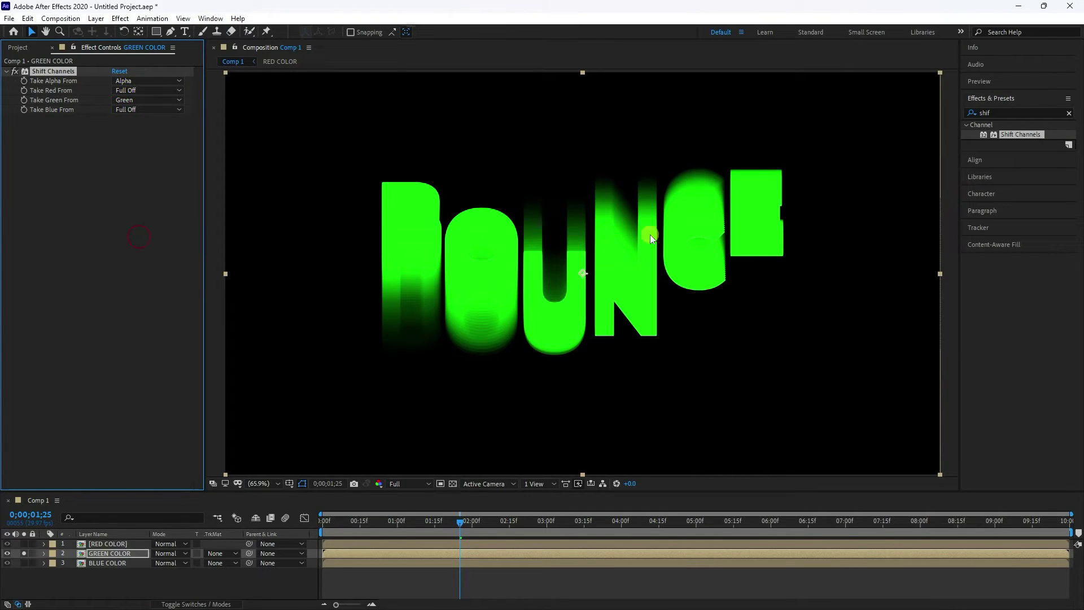
Apply Shift Channels to the BLUE COLOR layer and solo that layer instead of GREEN COLOR
drag(1021, 134, 129, 561)
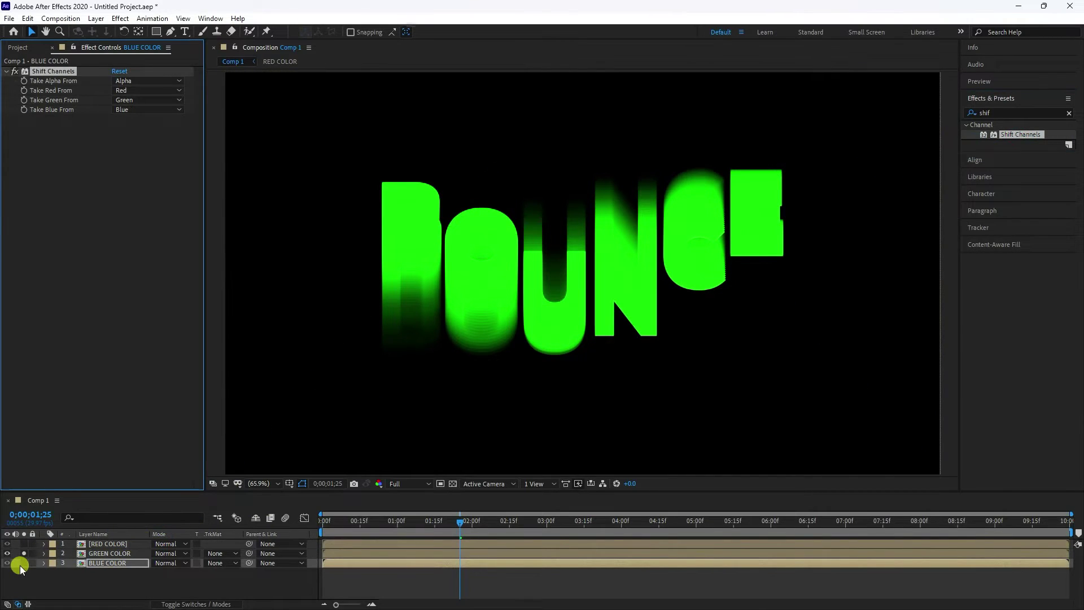
click(20, 564)
click(22, 552)
click(105, 563)
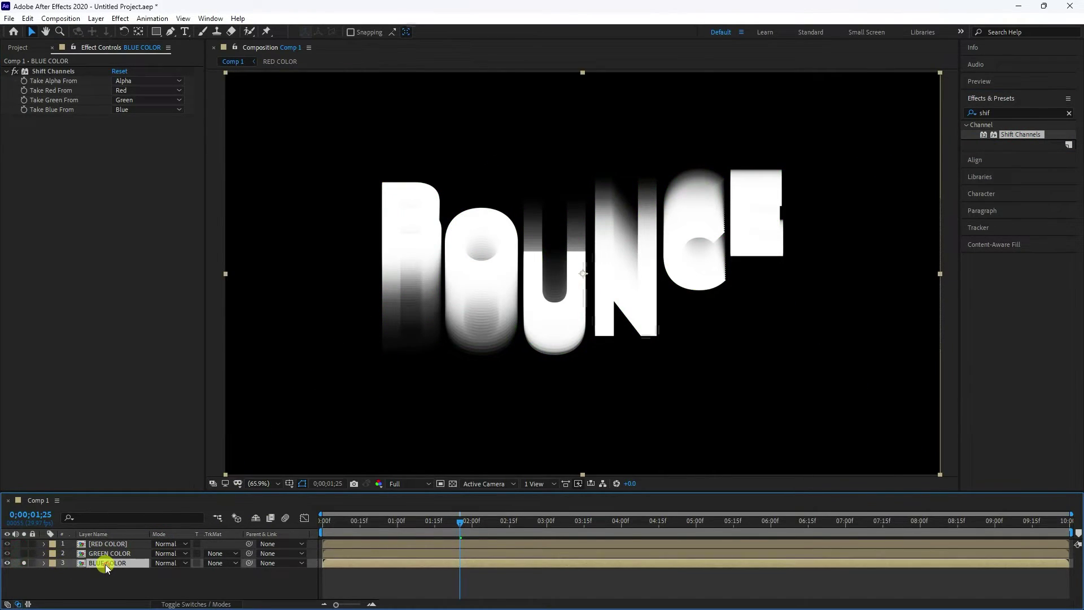
Set Take Red From and Take Green From to Full Off on BLUE COLOR, and unsolo the layer at the first frame
click(134, 92)
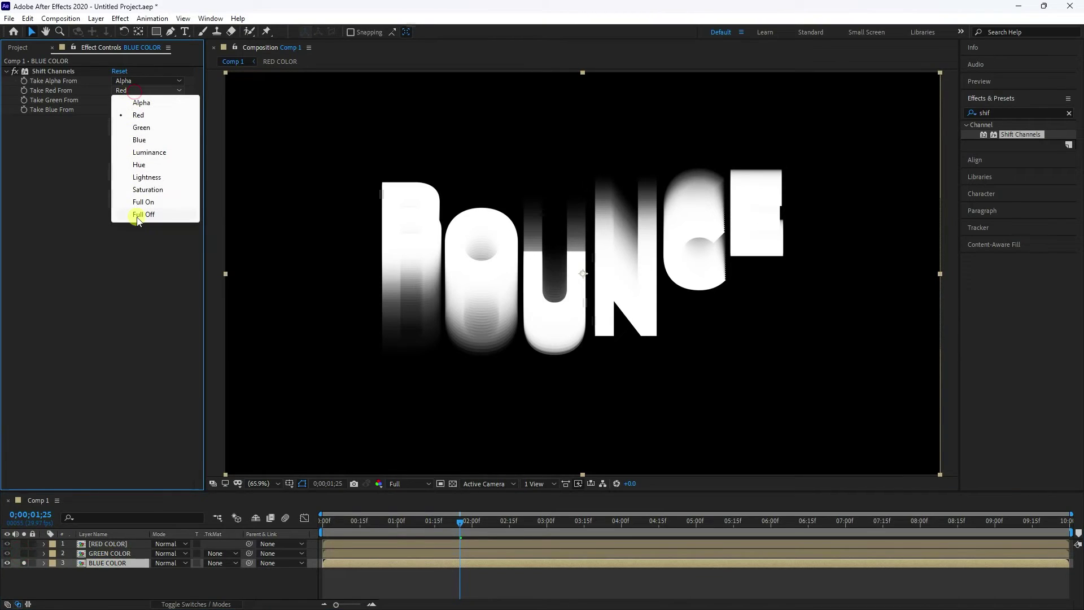
click(137, 216)
click(141, 103)
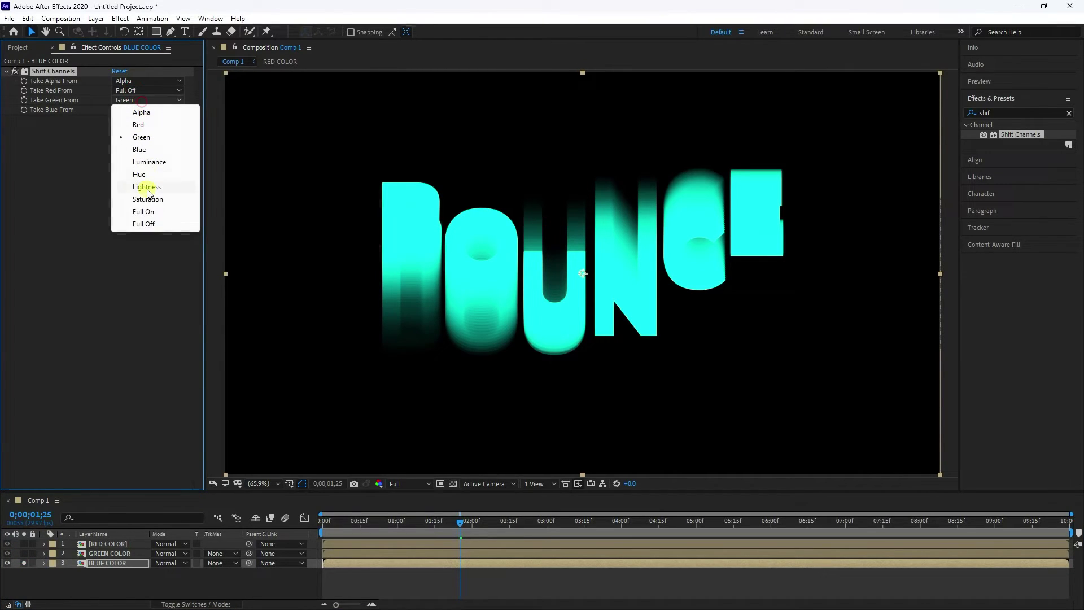
click(139, 224)
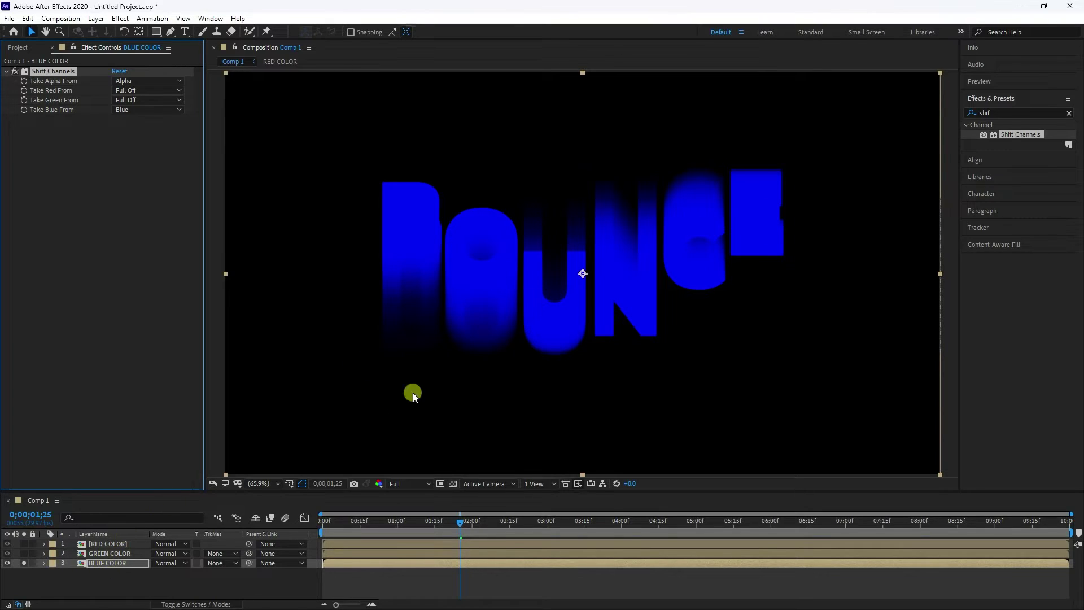
drag(351, 524, 262, 532)
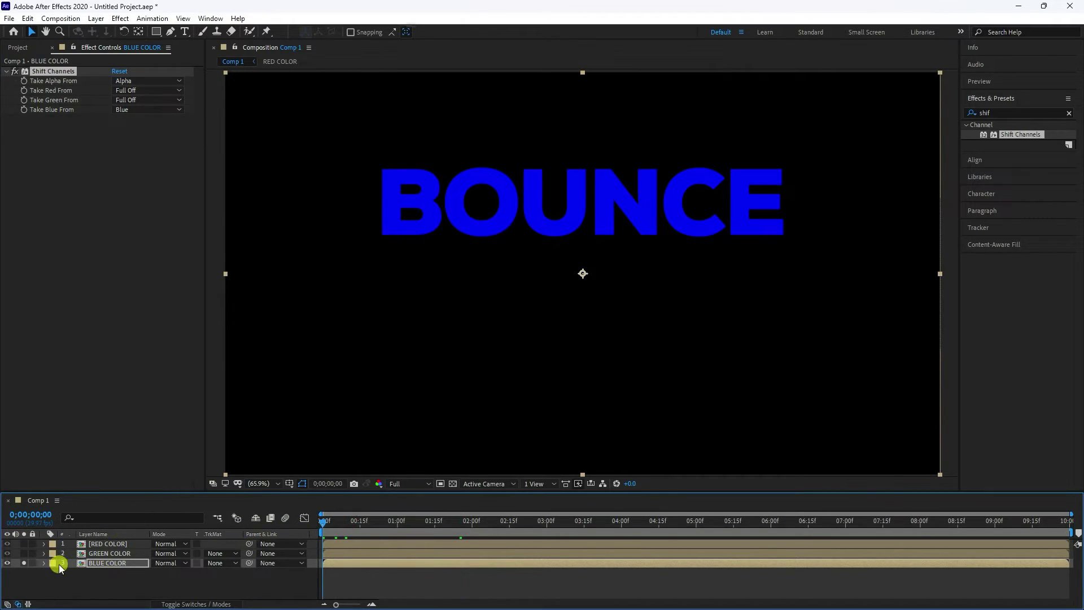
click(24, 563)
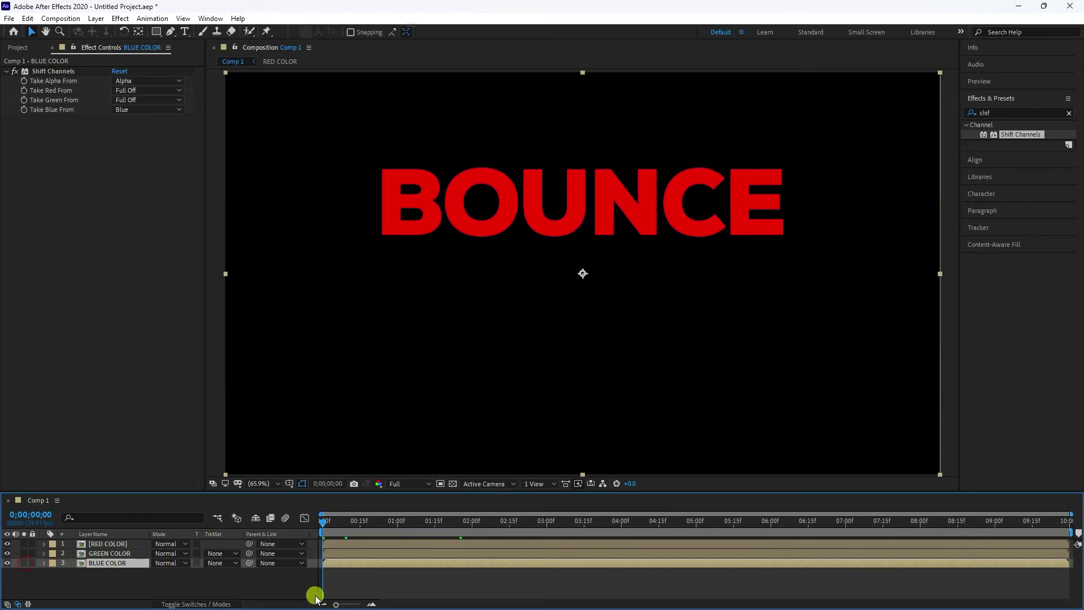
Offset the layers in time so that GREEN COLOR starts at frame 2 and RED COLOR starts at frame 1
drag(335, 604, 361, 604)
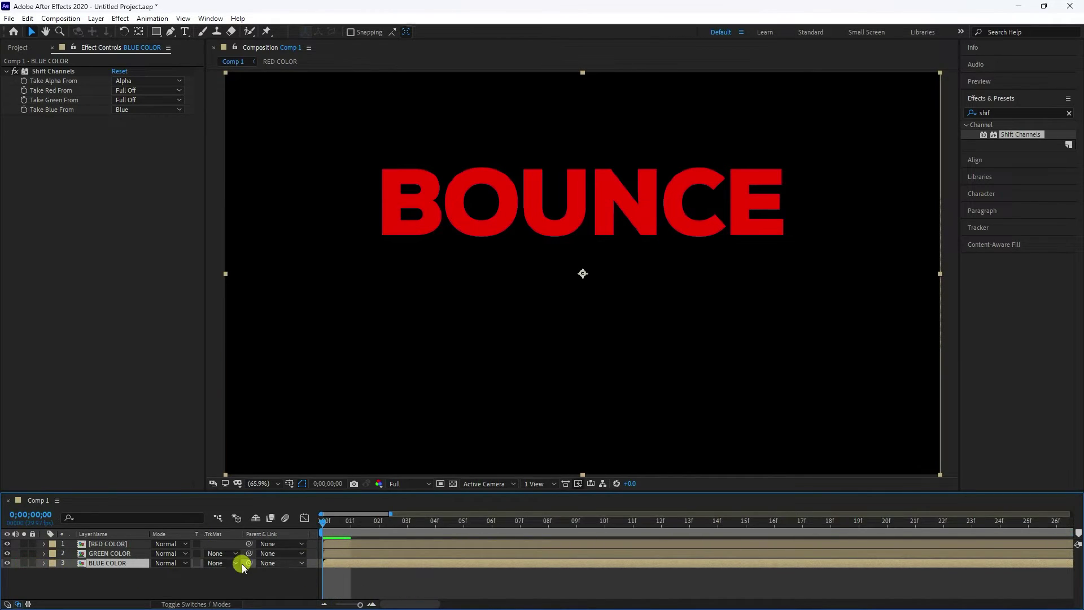
click(109, 554)
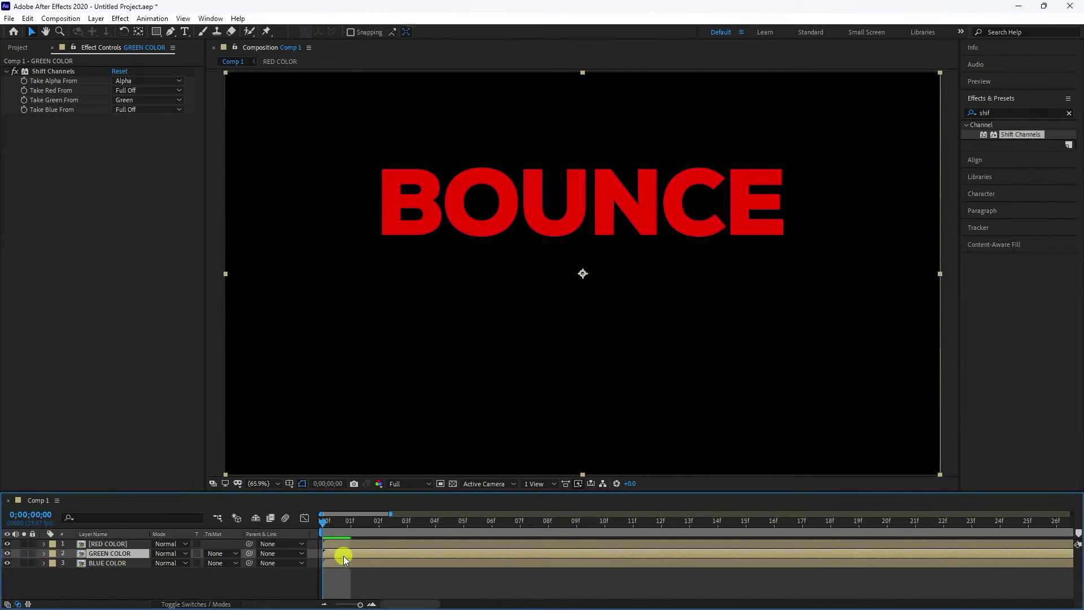
drag(343, 555, 409, 555)
drag(333, 542, 358, 541)
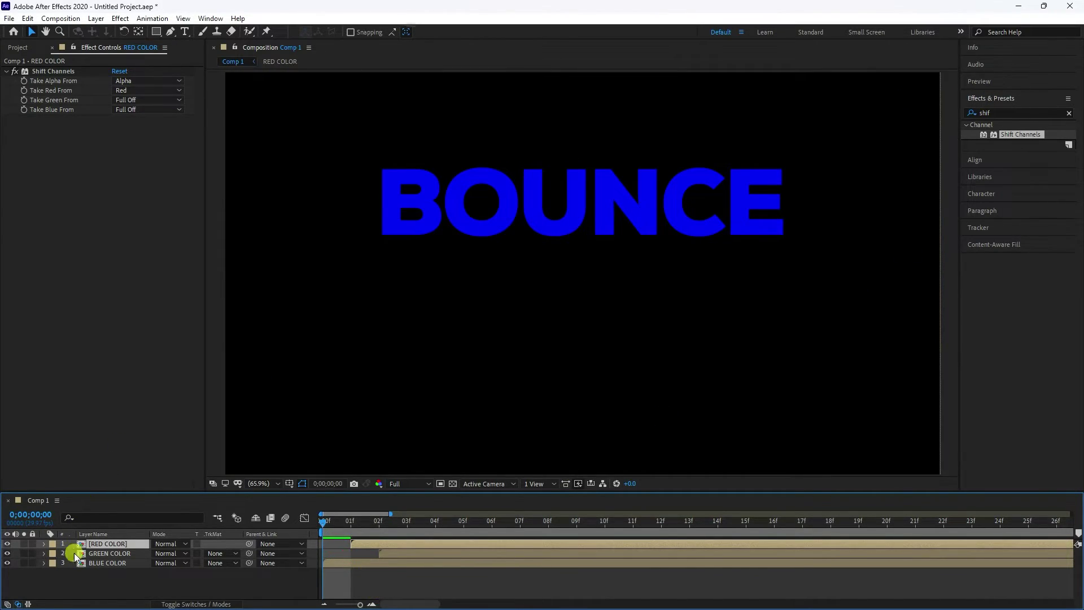
Set the blending mode of the RED COLOR, GREEN COLOR and BLUE COLOR layers to Add and preview the animation
drag(82, 586, 149, 527)
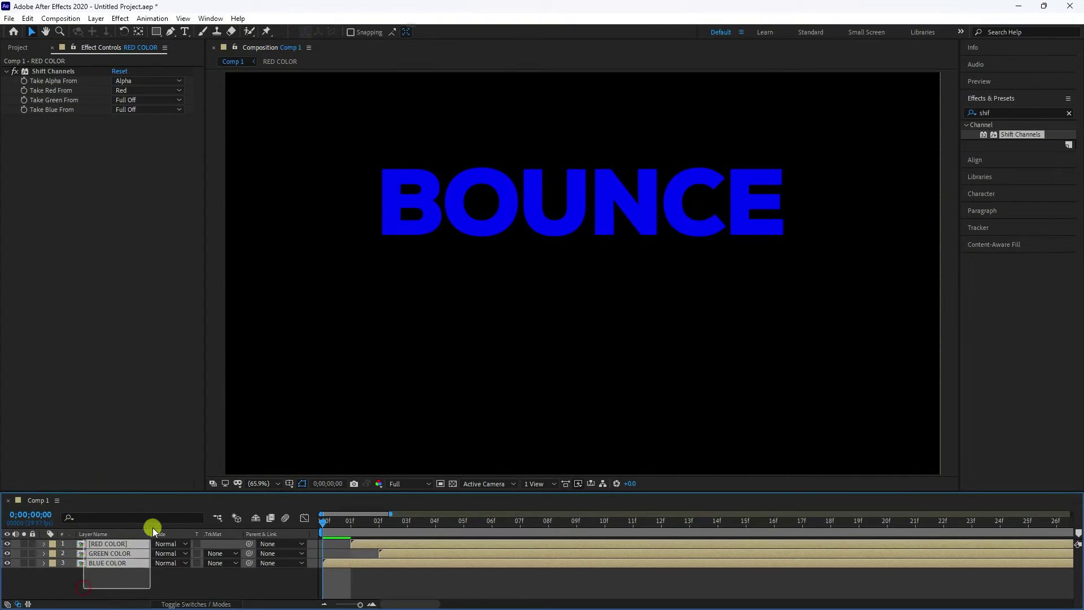
right_click(113, 555)
mouse_move(187, 366)
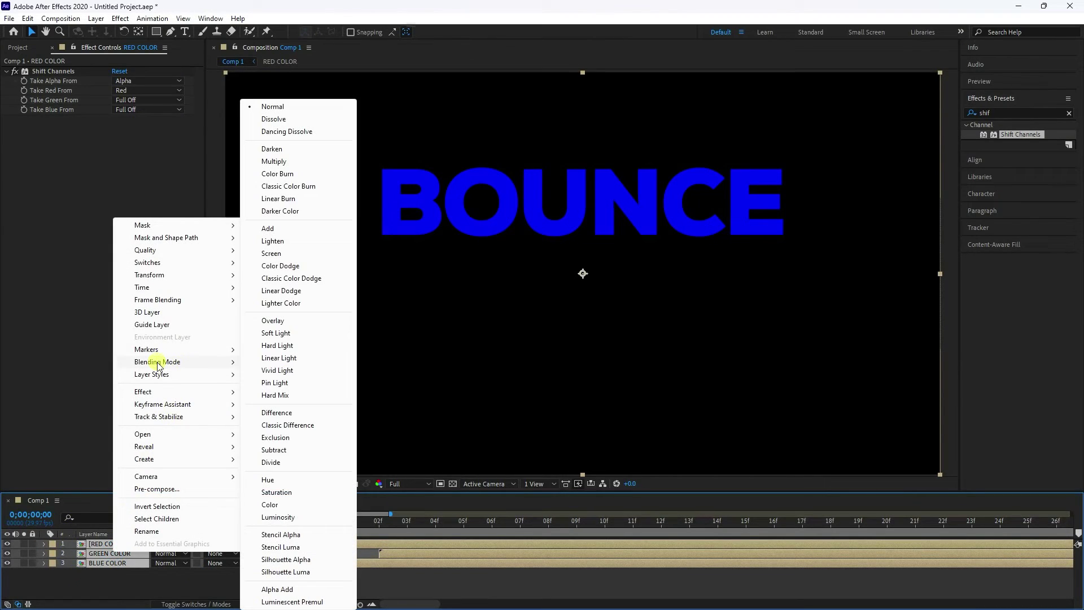
click(268, 228)
click(976, 81)
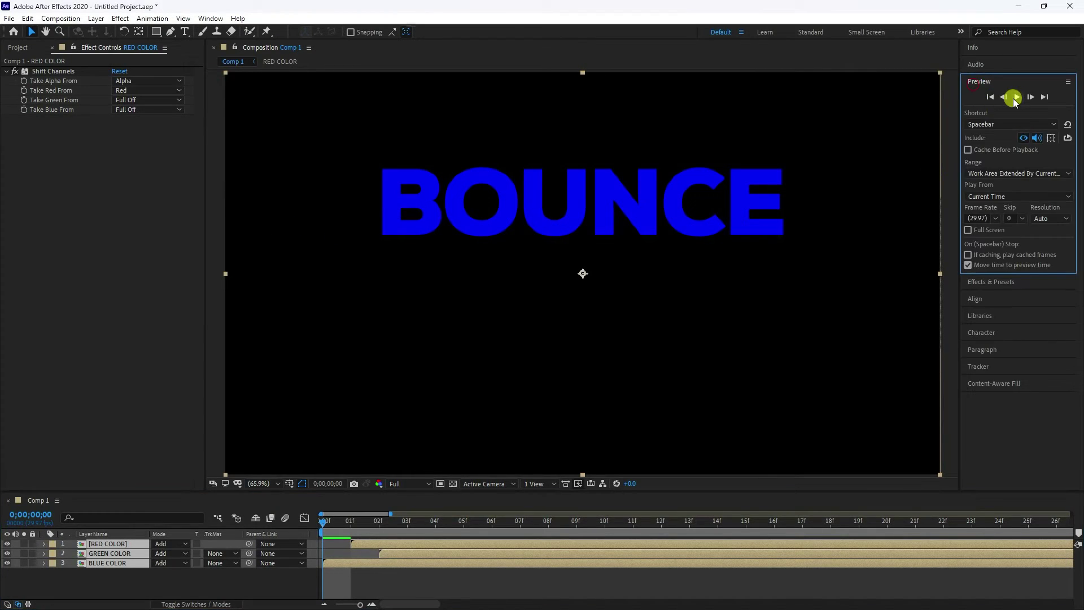
click(1015, 100)
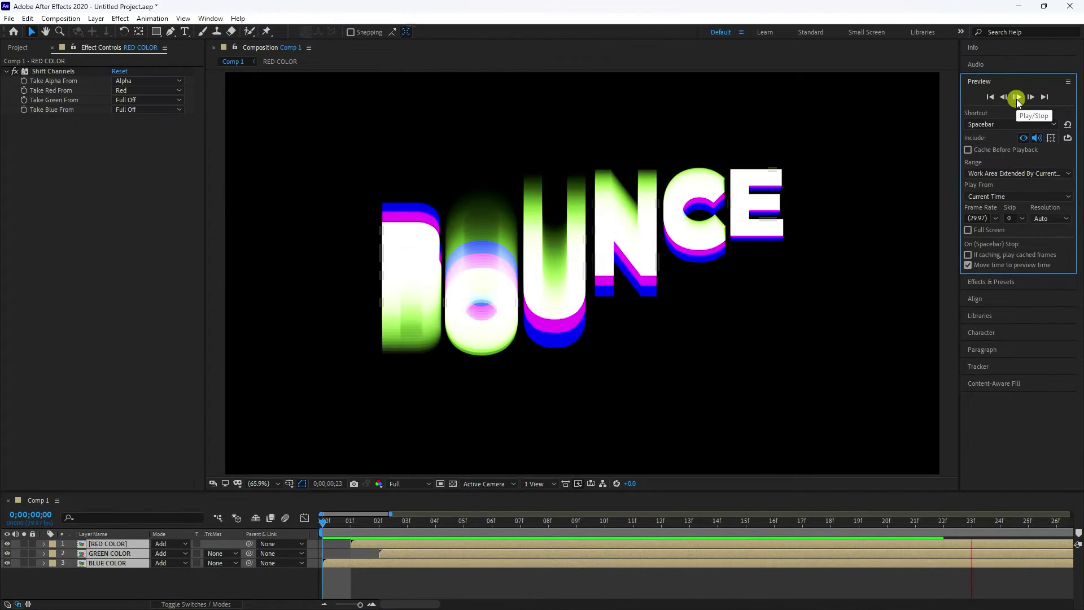
click(1017, 98)
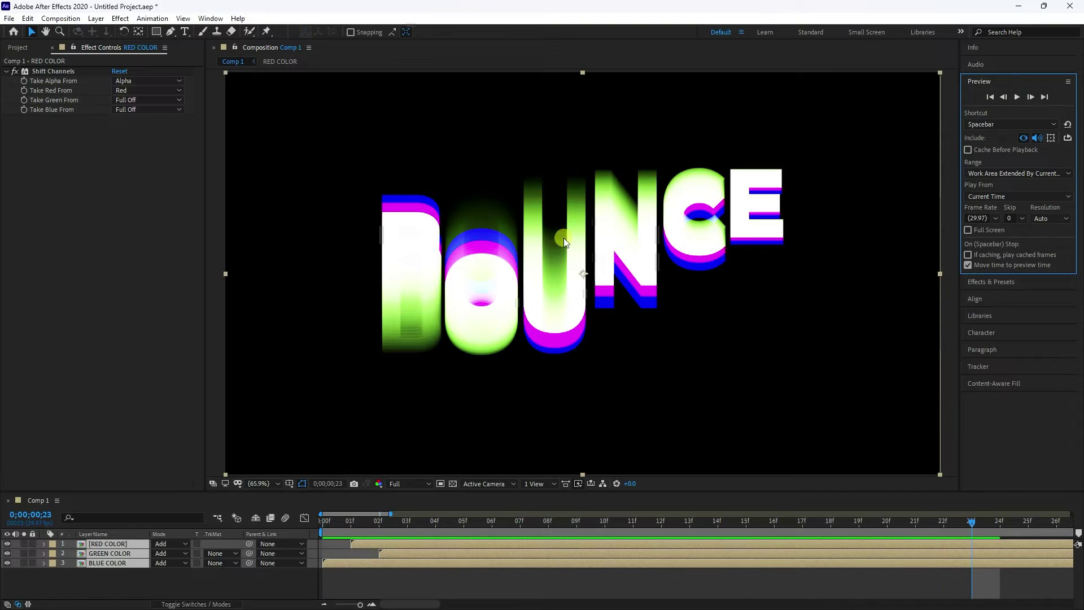
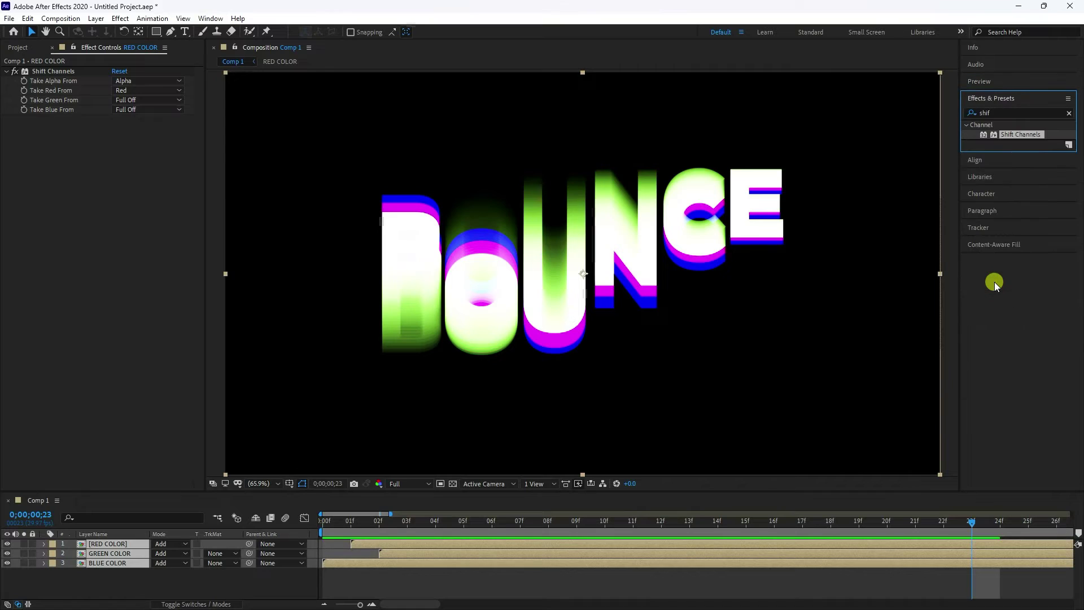
Find the Glow effect and apply it to the RED COLOR layer
click(1001, 113)
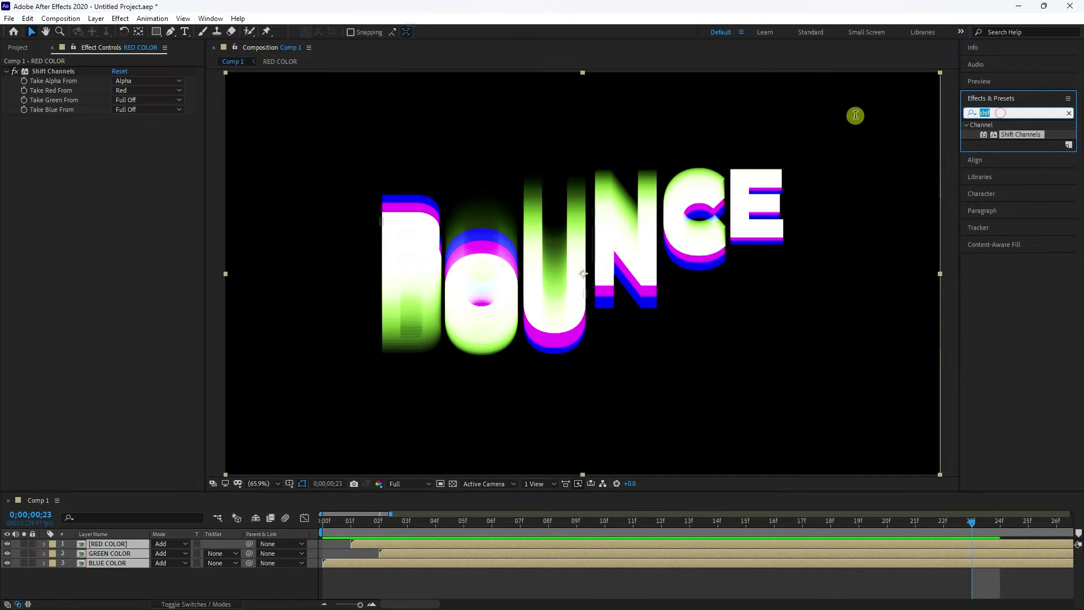
key(BackSpace)
key(BackSpace)
key(BackSpace)
key(BackSpace)
text(glow)
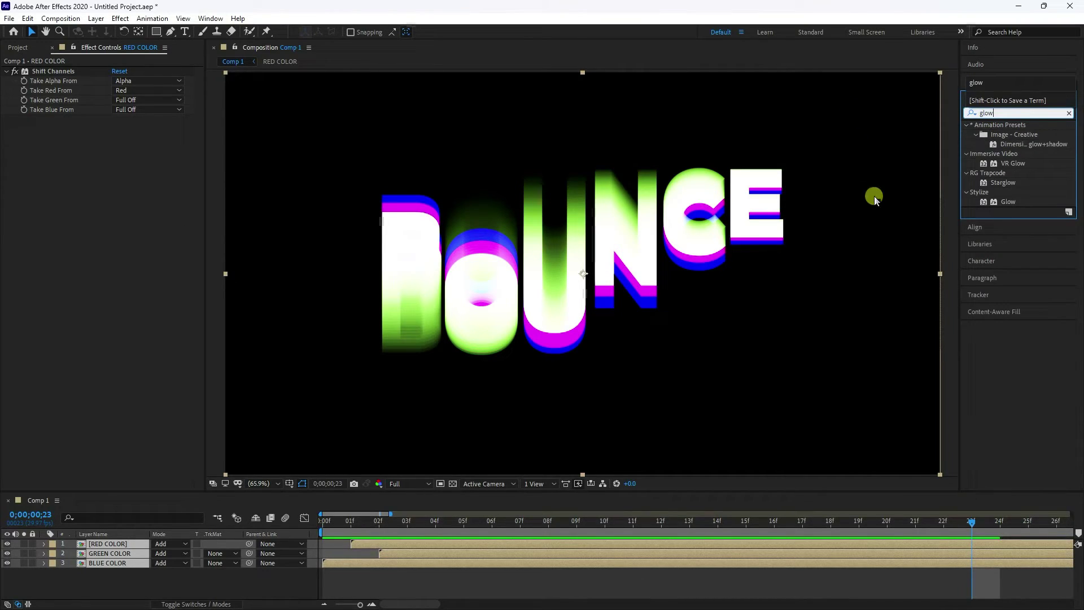
click(1008, 202)
drag(1008, 207, 147, 547)
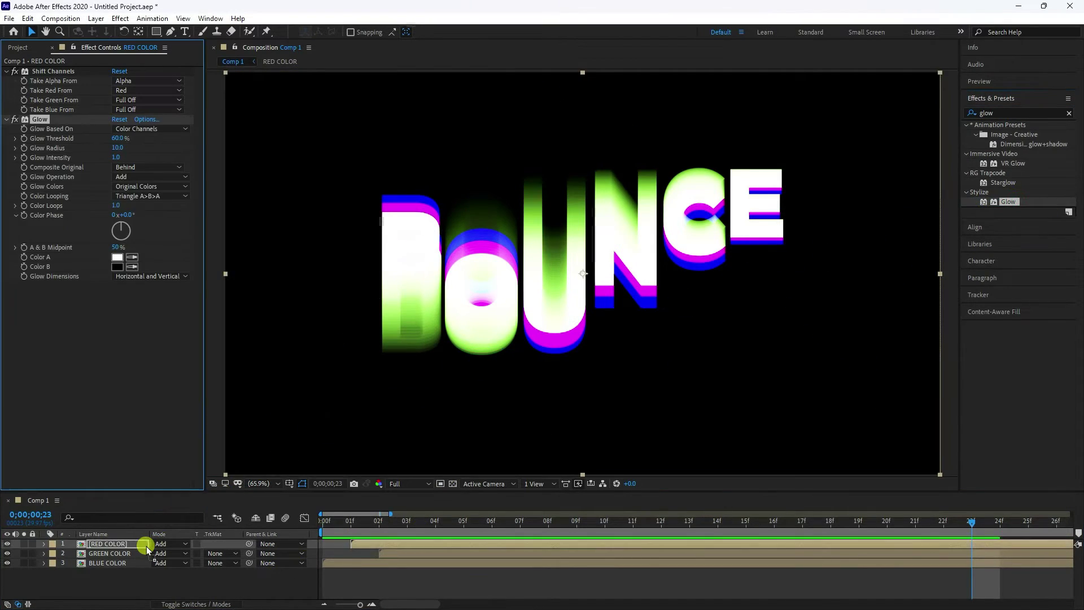
Set the RED COLOR layer's Glow Threshold to 100% and Glow Radius to 100
click(121, 138)
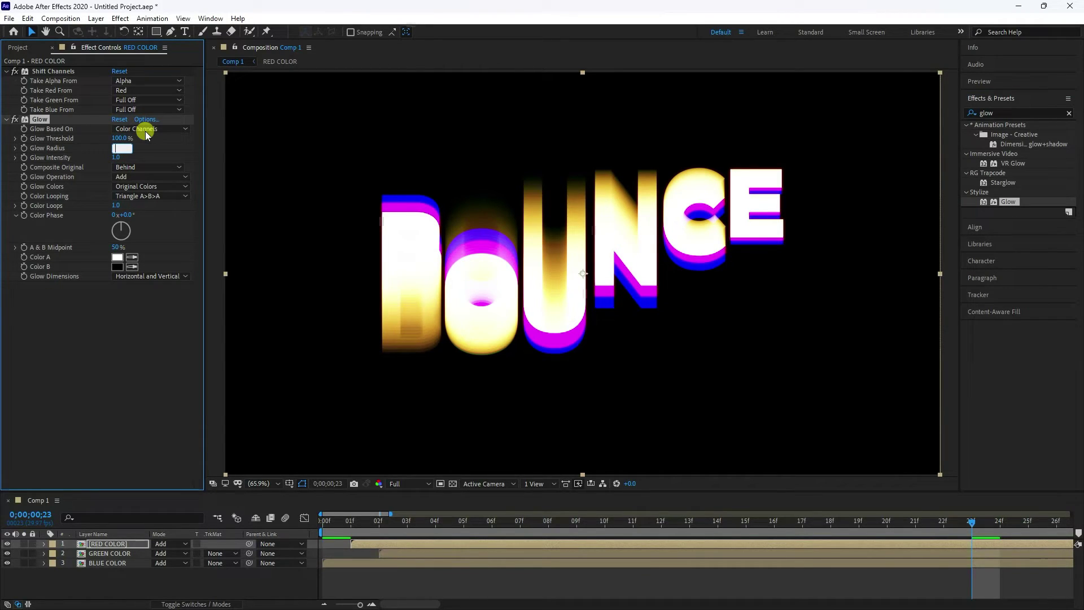
text(100)
key(Return)
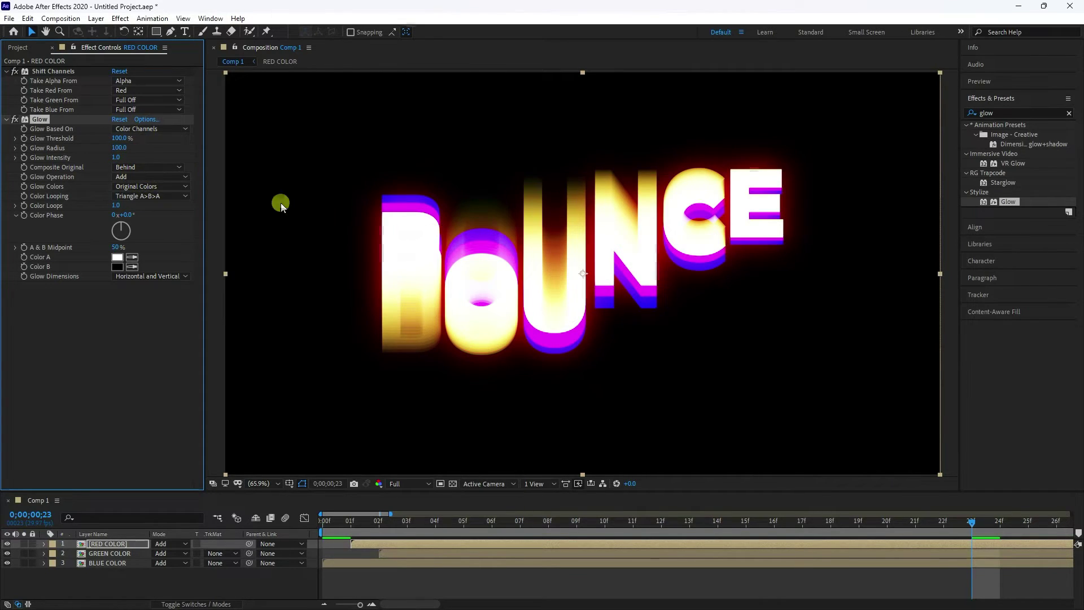
key(slash)
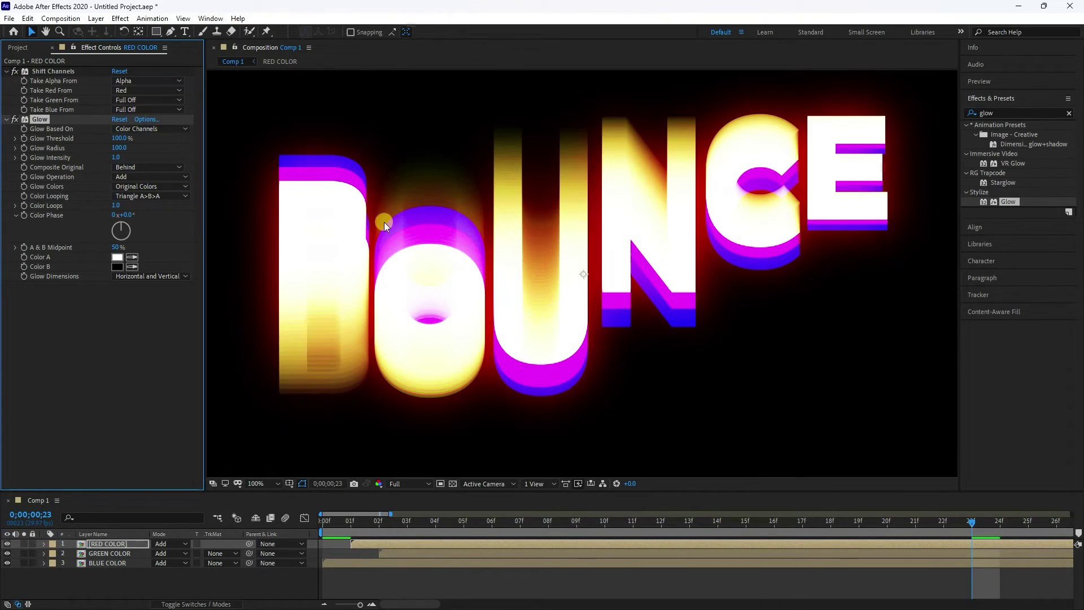
Apply the Glow effect to the BLUE COLOR layer as well
click(110, 557)
click(101, 563)
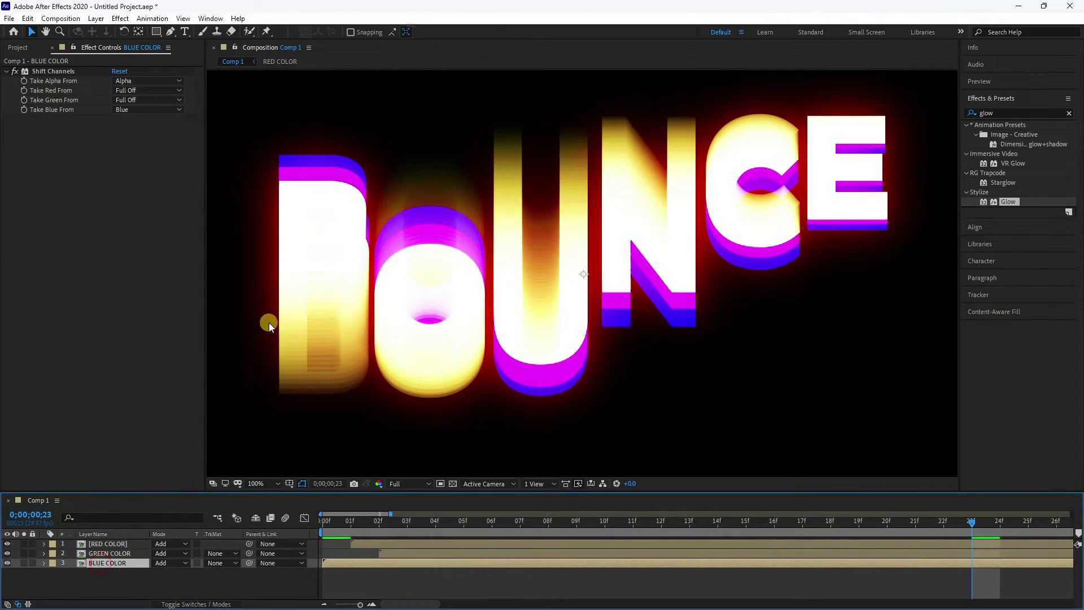
drag(1008, 202, 102, 269)
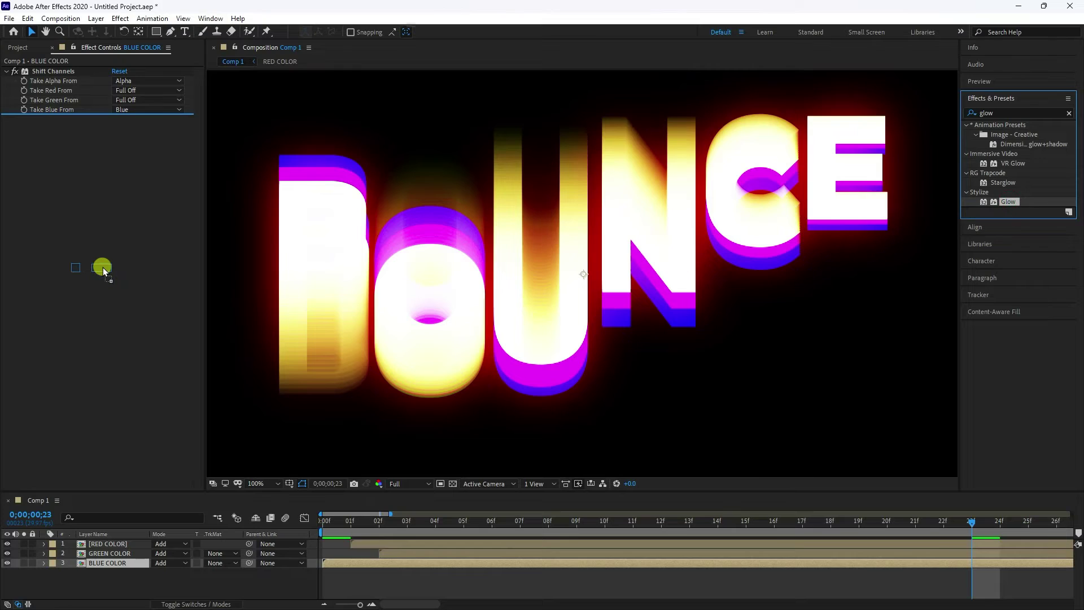
Set the BLUE COLOR layer's Glow Threshold to 100% and Glow Radius to 100
click(117, 138)
text(100)
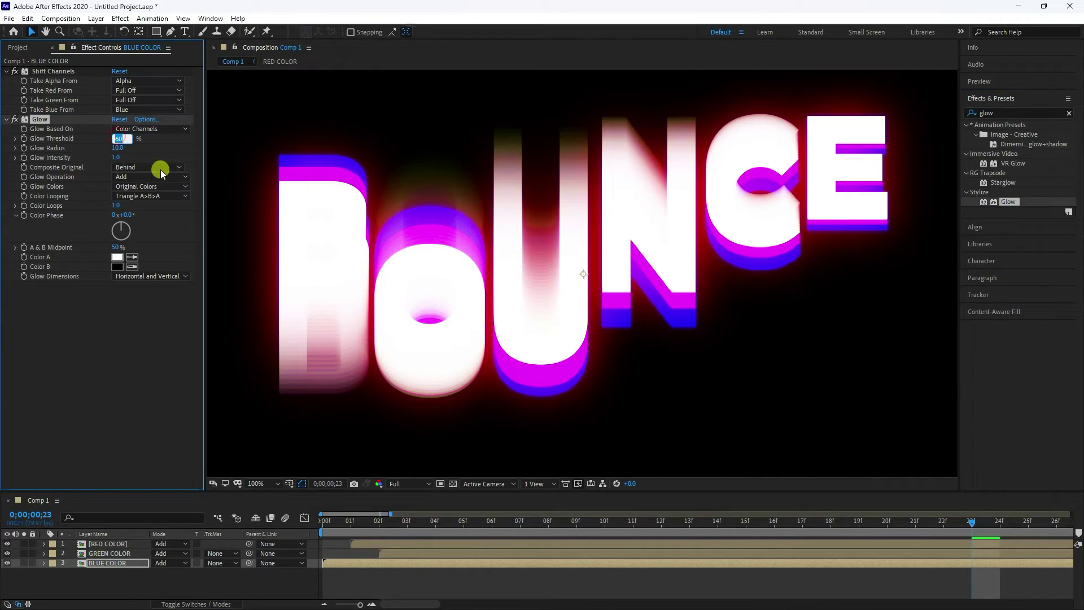
key(Tab)
text(100)
key(Return)
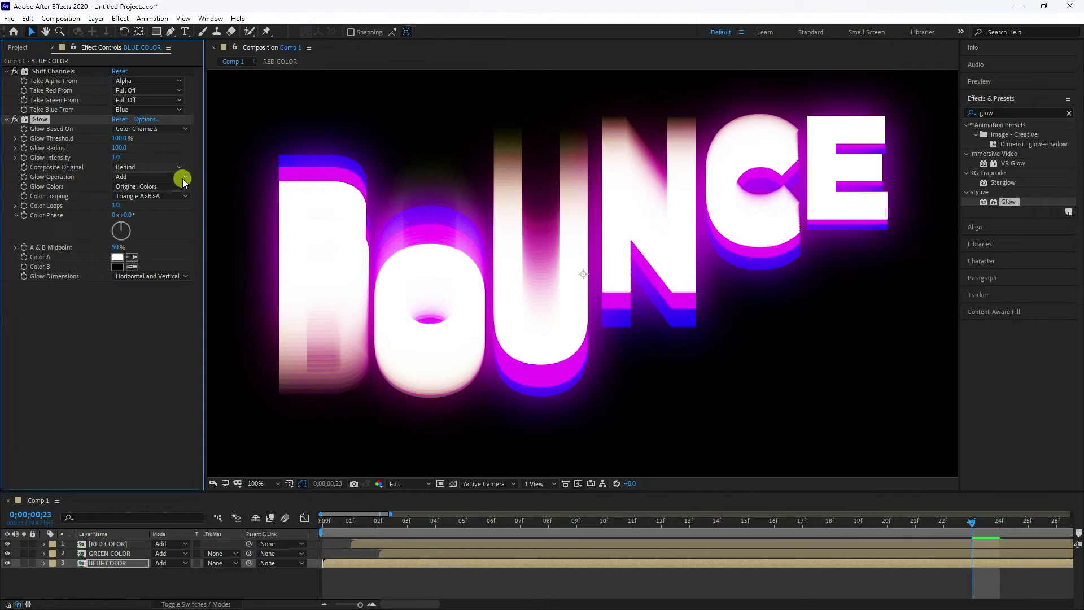
key(comma)
key(comma)
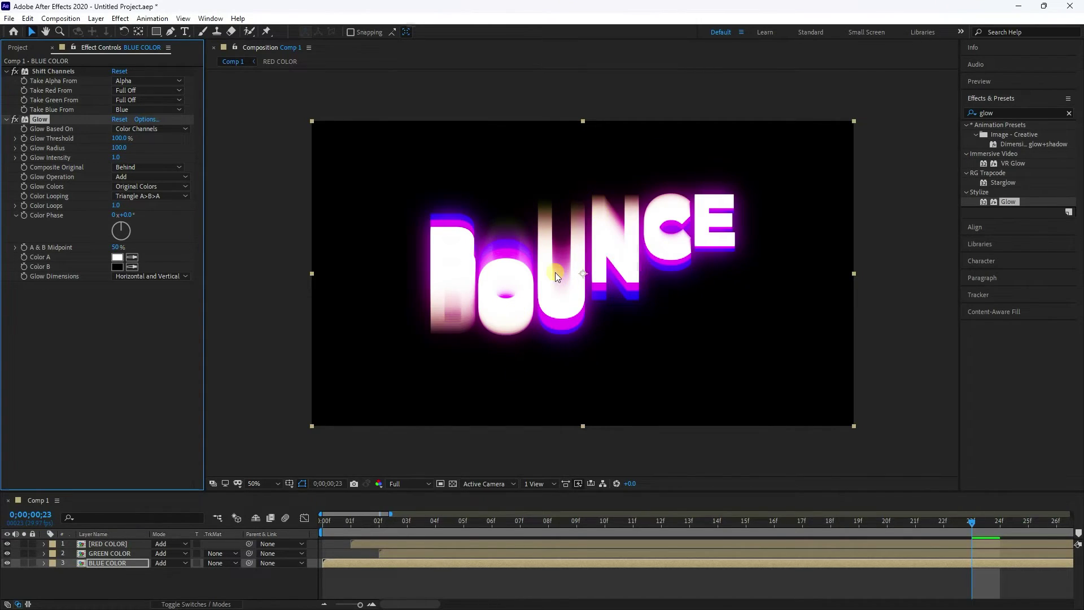
key(period)
key(period)
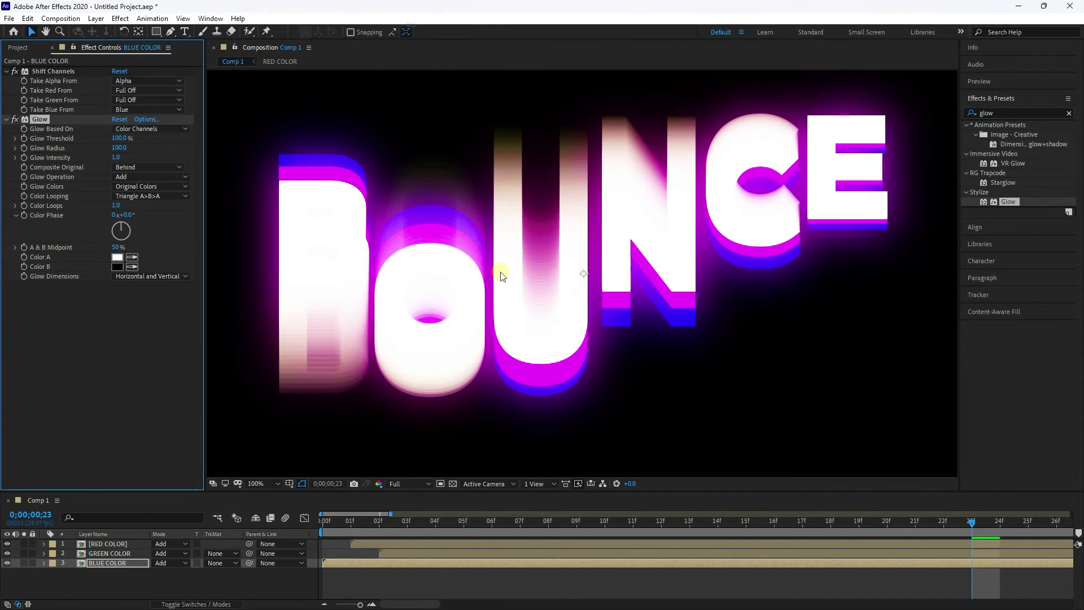
Find the CC Radial Blur effect and apply it to the BLUE COLOR layer
click(105, 553)
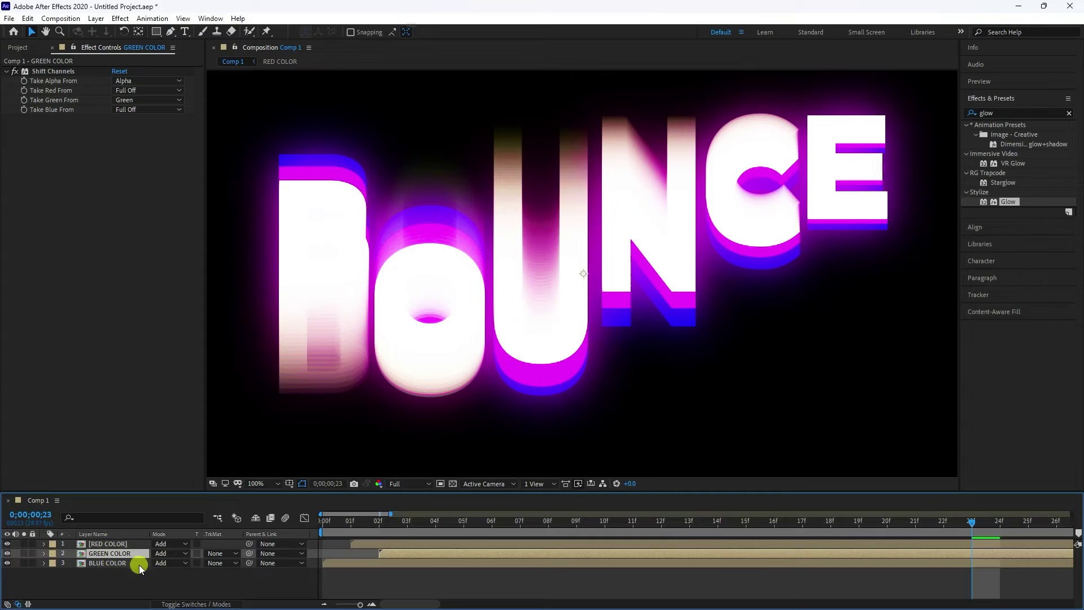
click(117, 564)
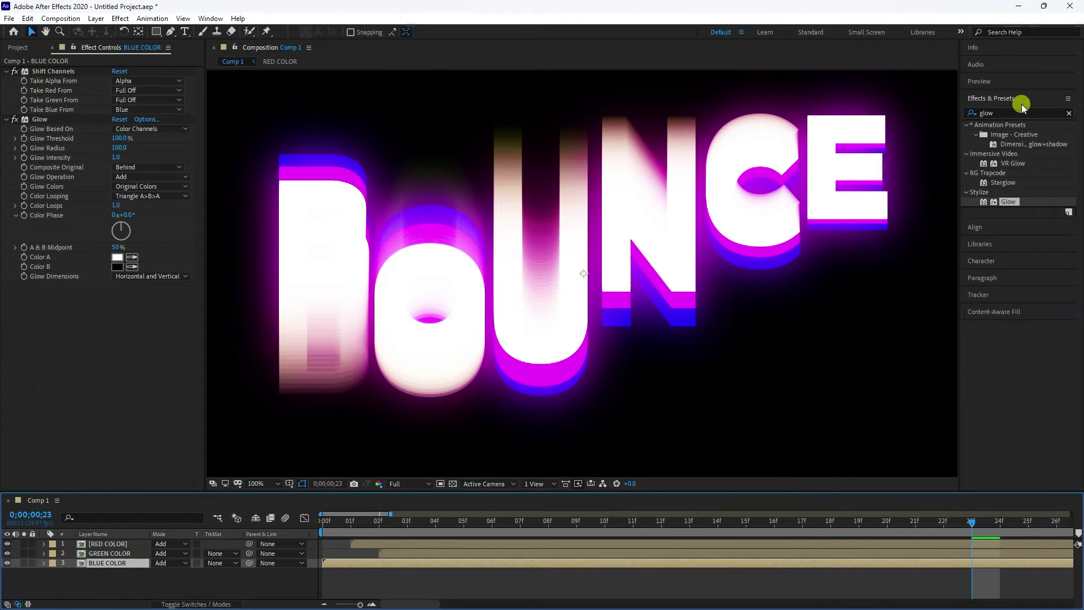
click(992, 101)
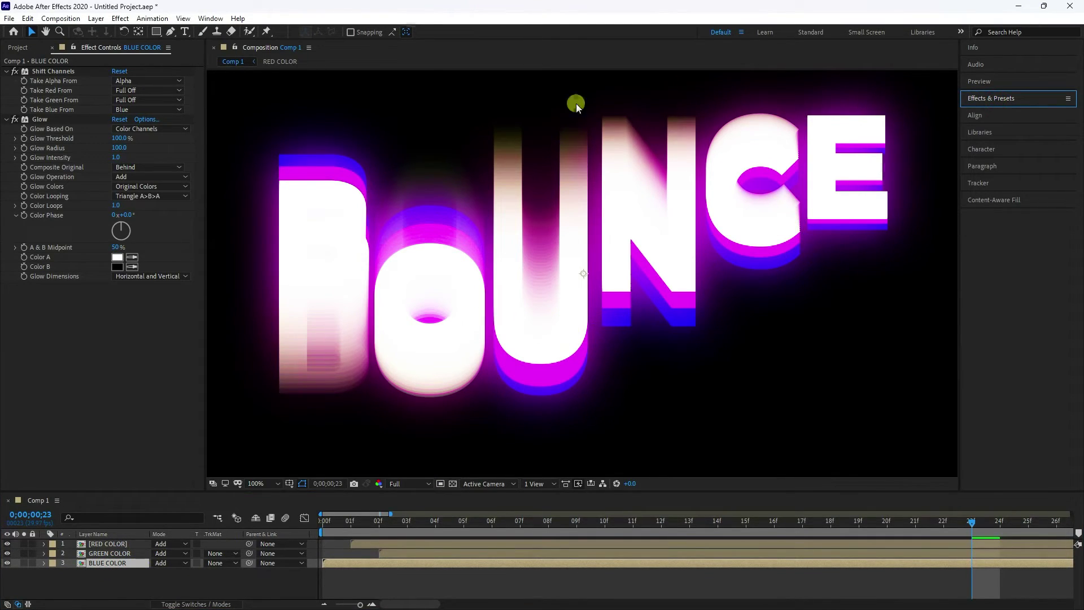
click(989, 99)
click(993, 114)
text(cc ra)
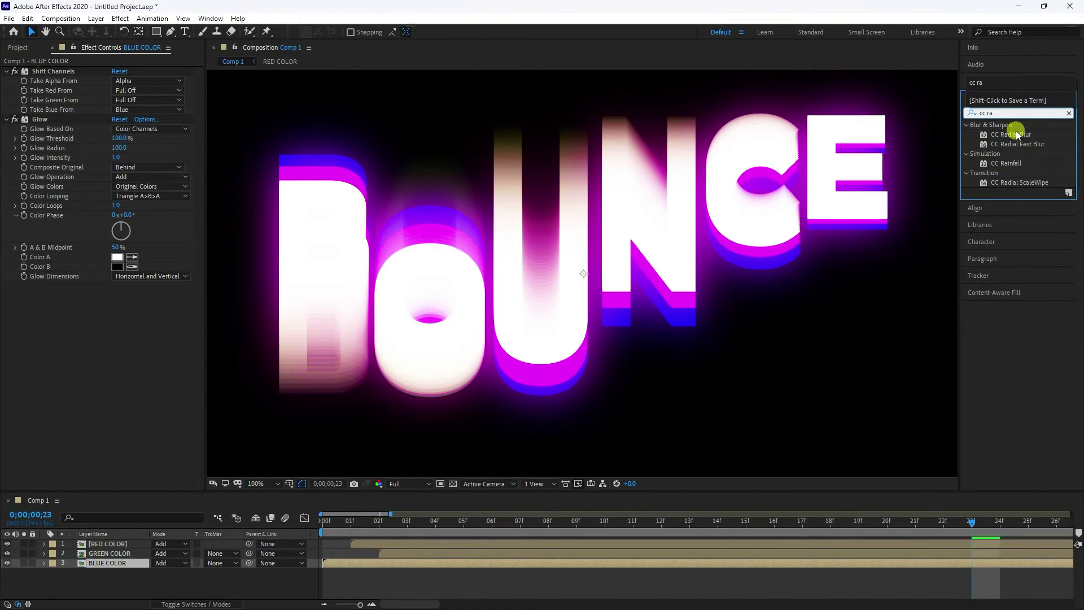
drag(1016, 134, 117, 563)
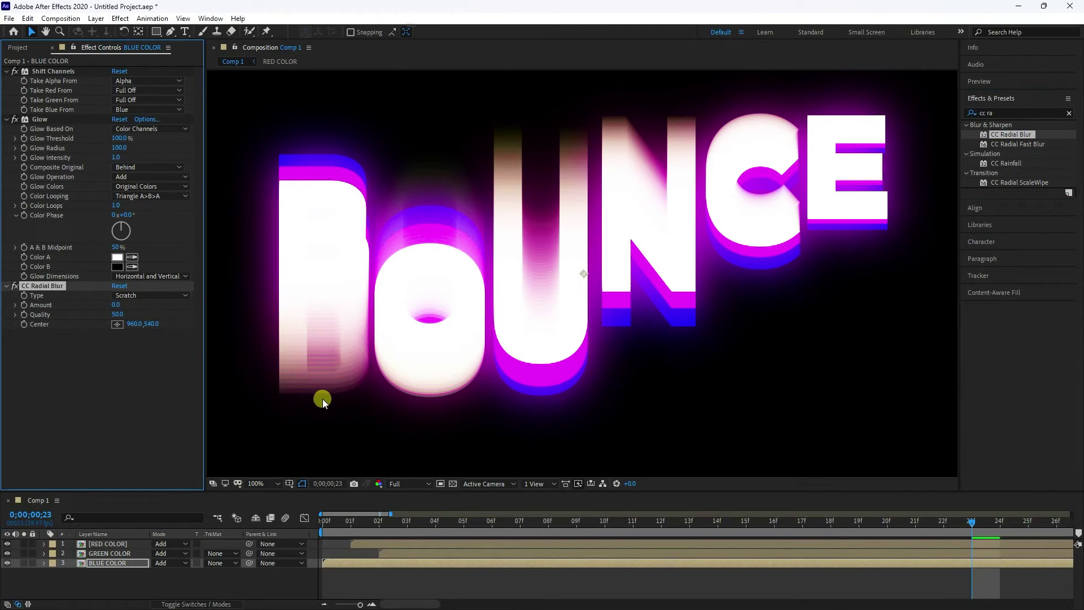
Set the CC Radial Blur on BLUE COLOR to type Rotate Fading with Amount 100 and Quality 100
click(120, 294)
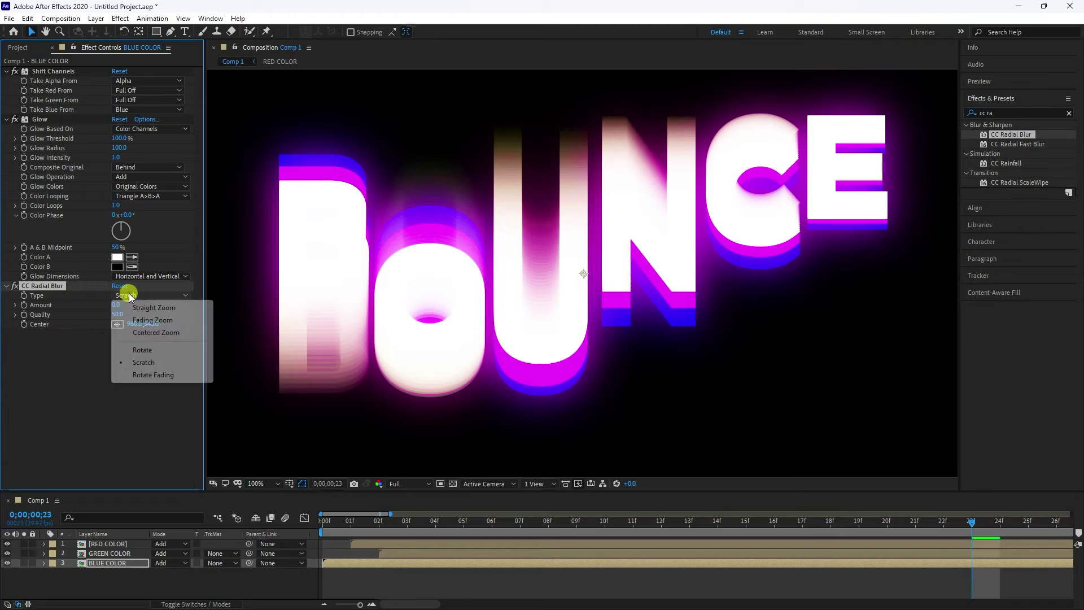
click(139, 377)
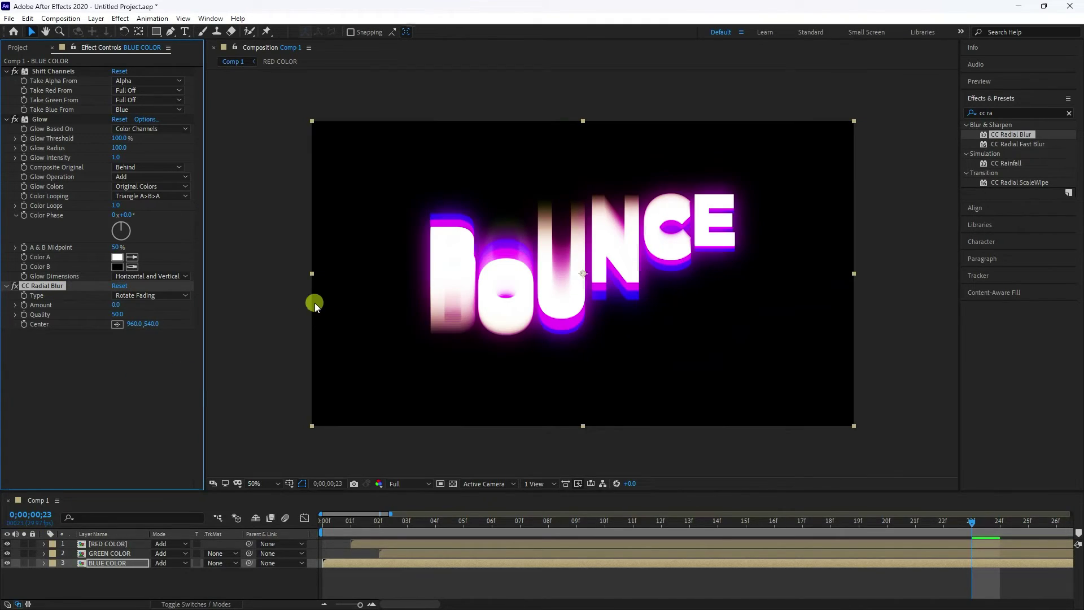
click(114, 308)
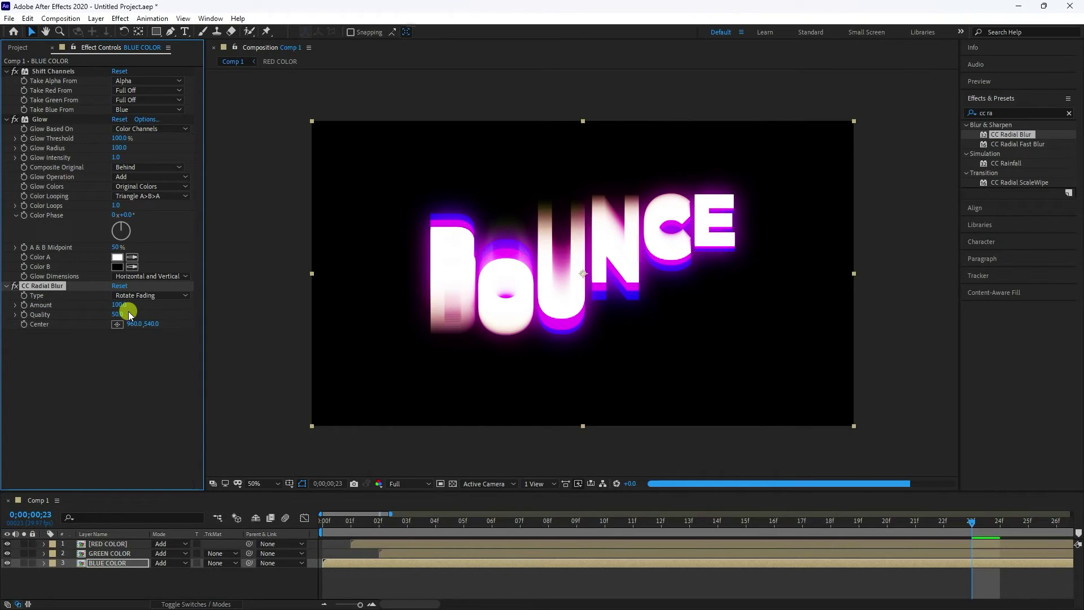
click(245, 484)
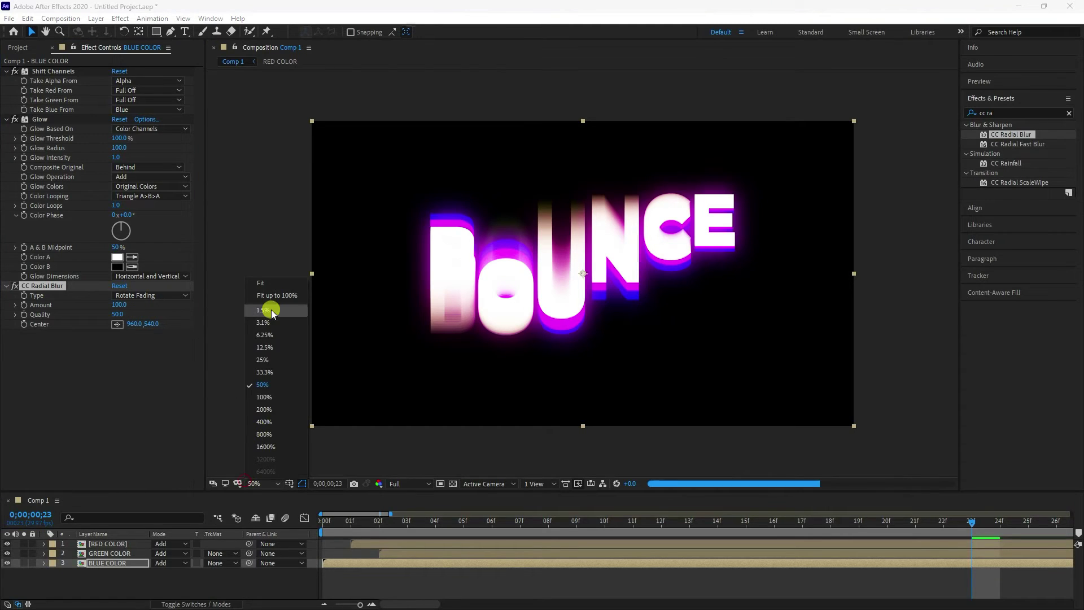
click(273, 290)
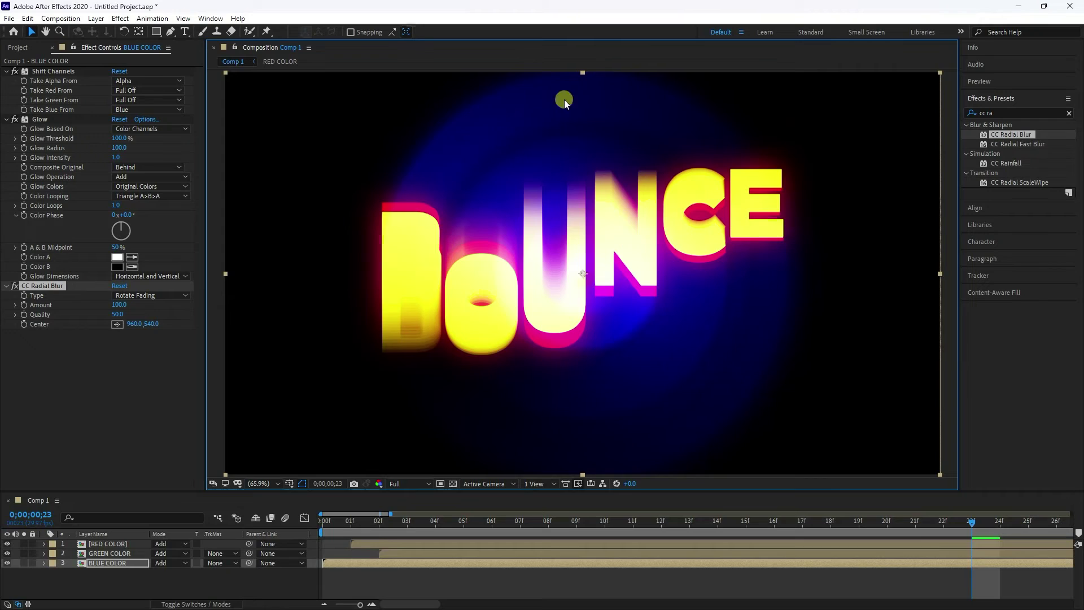
click(116, 314)
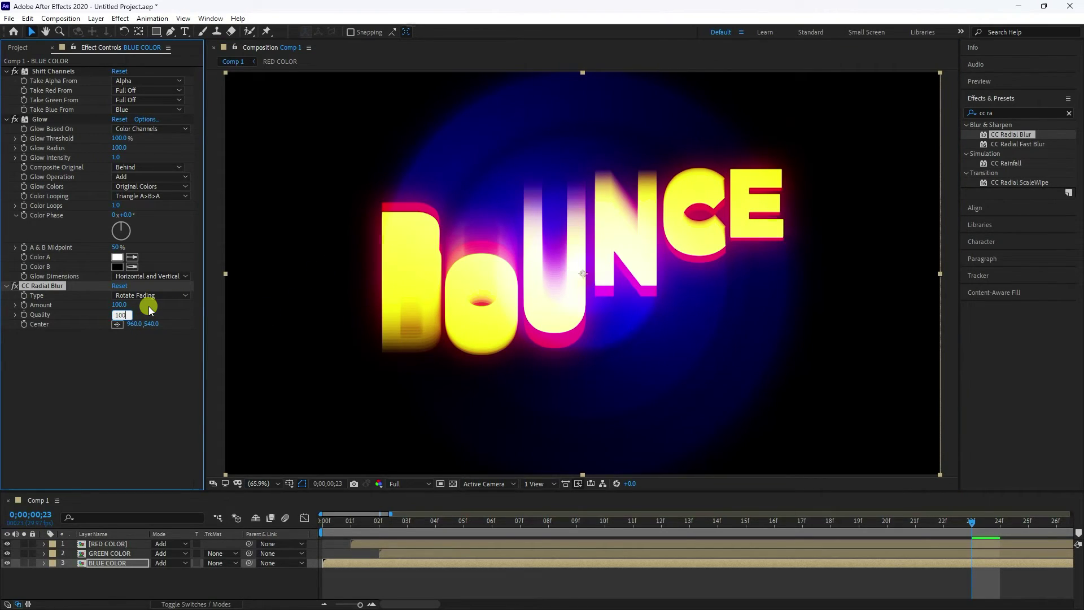
text(100)
key(Return)
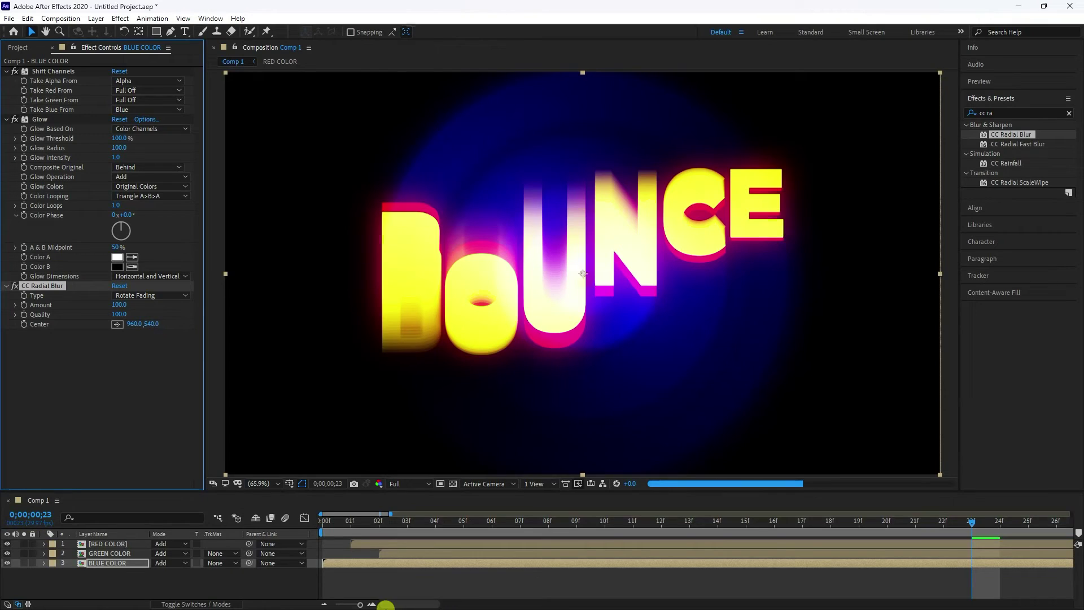
Keyframe the CC Radial Blur Amount on BLUE COLOR at the first frame and set it to -100 at 3 seconds
mouse_move(357, 606)
mouse_down()
mouse_move(370, 600)
mouse_move(336, 605)
mouse_up()
drag(380, 520, 203, 535)
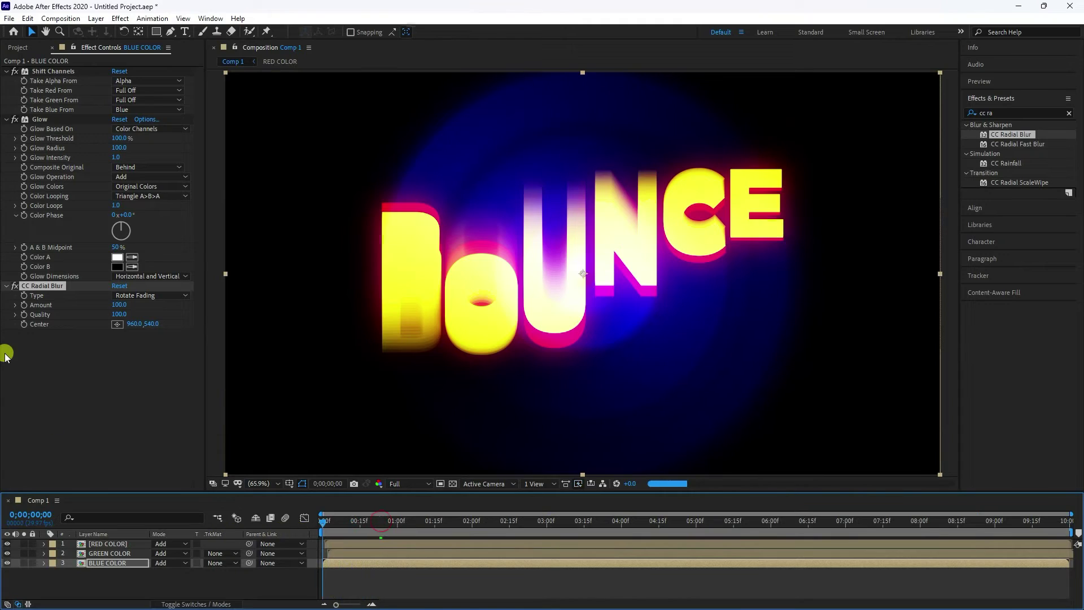
click(24, 305)
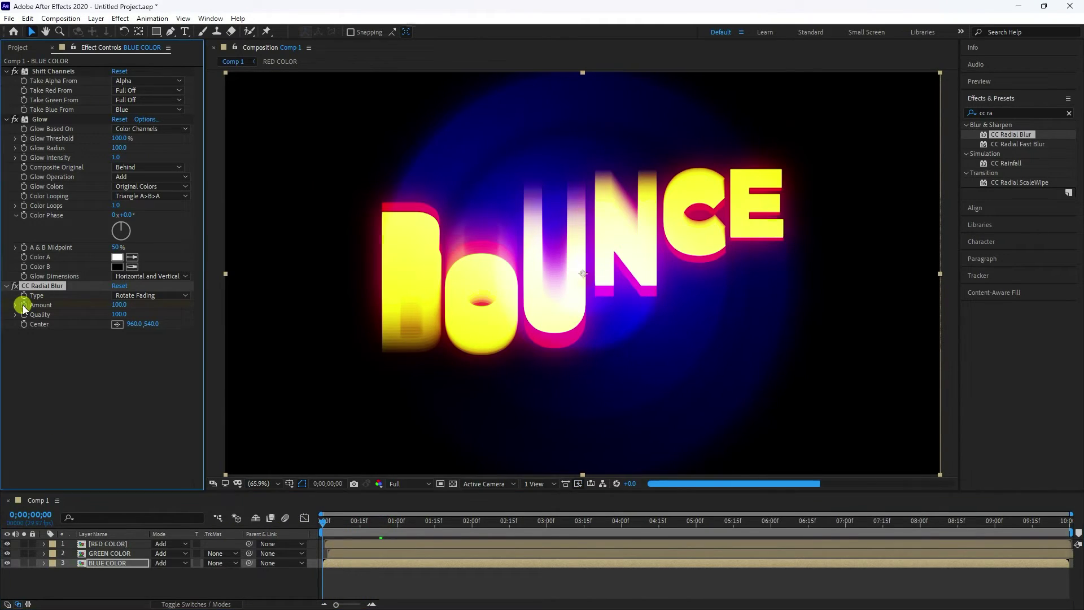
click(547, 520)
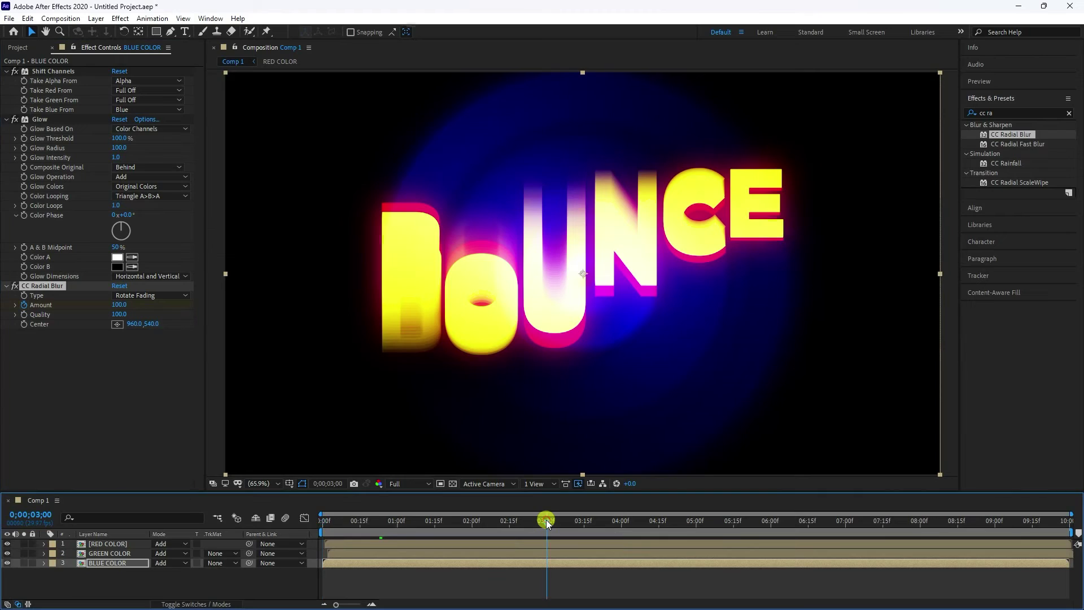
click(124, 301)
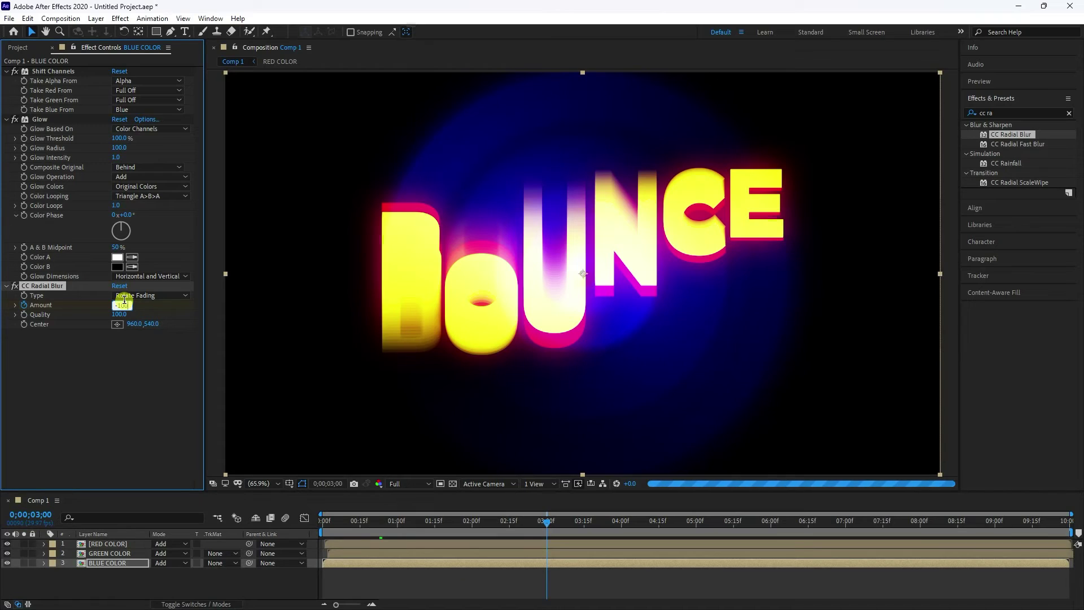
key(Return)
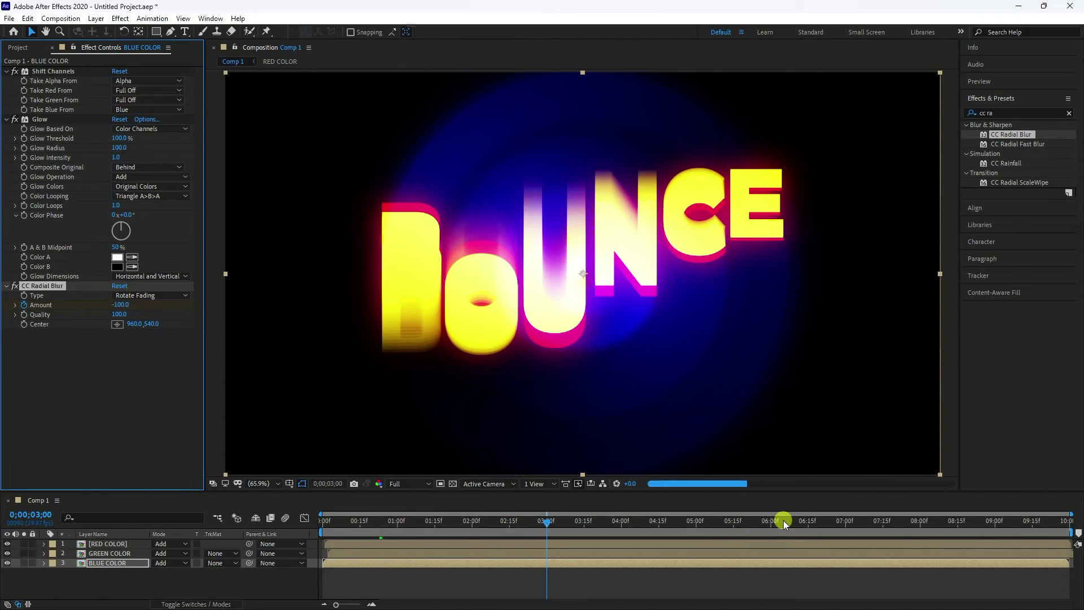
Keyframe the CC Radial Blur Amount on BLUE COLOR to 100 at 6 seconds and -100 at 9 seconds
click(771, 522)
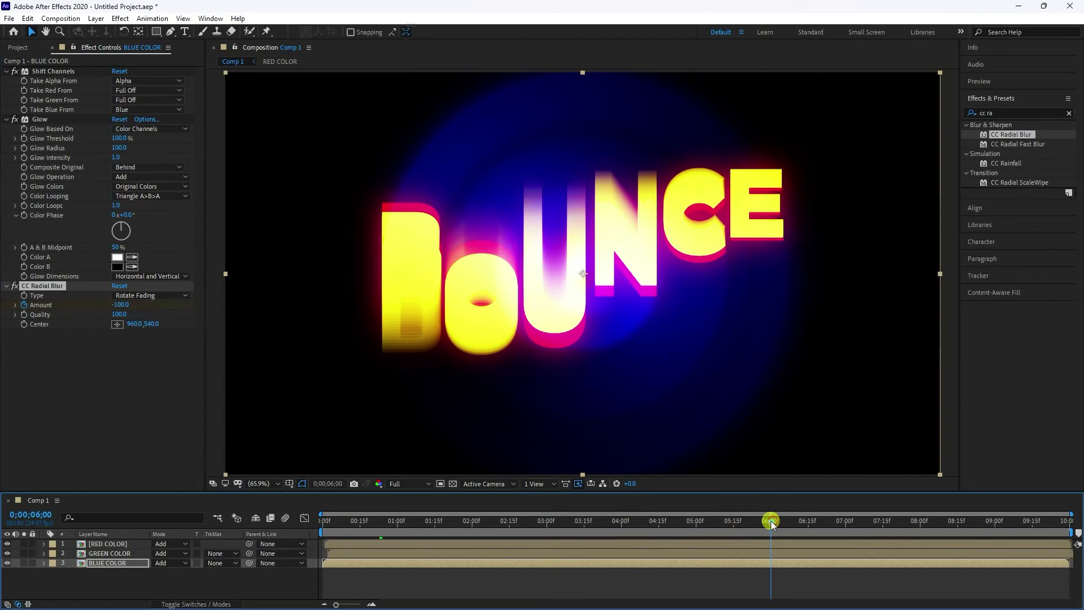
click(120, 306)
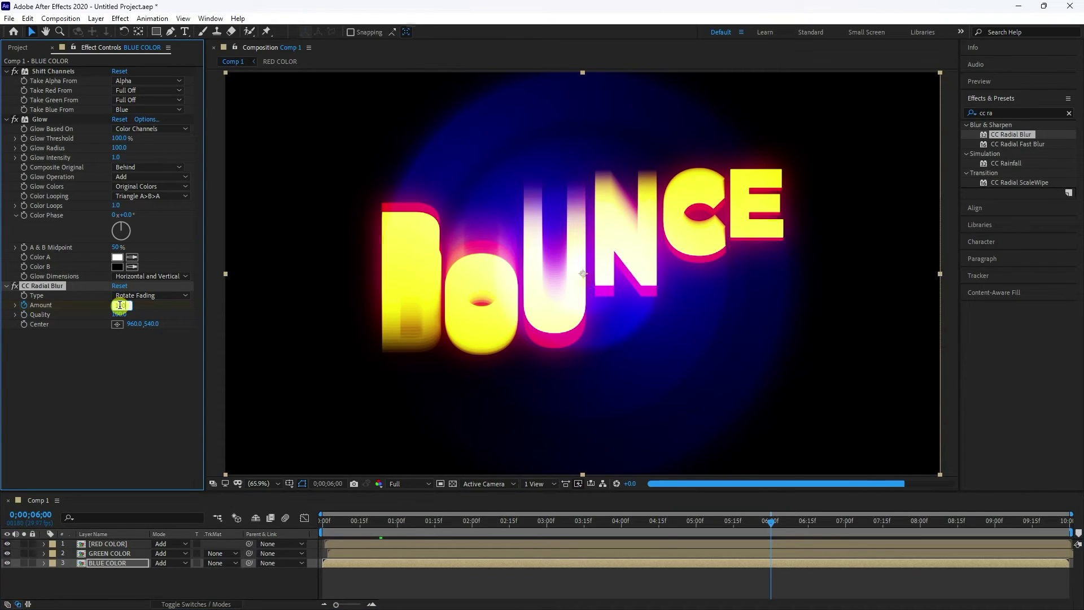
text(100)
key(Return)
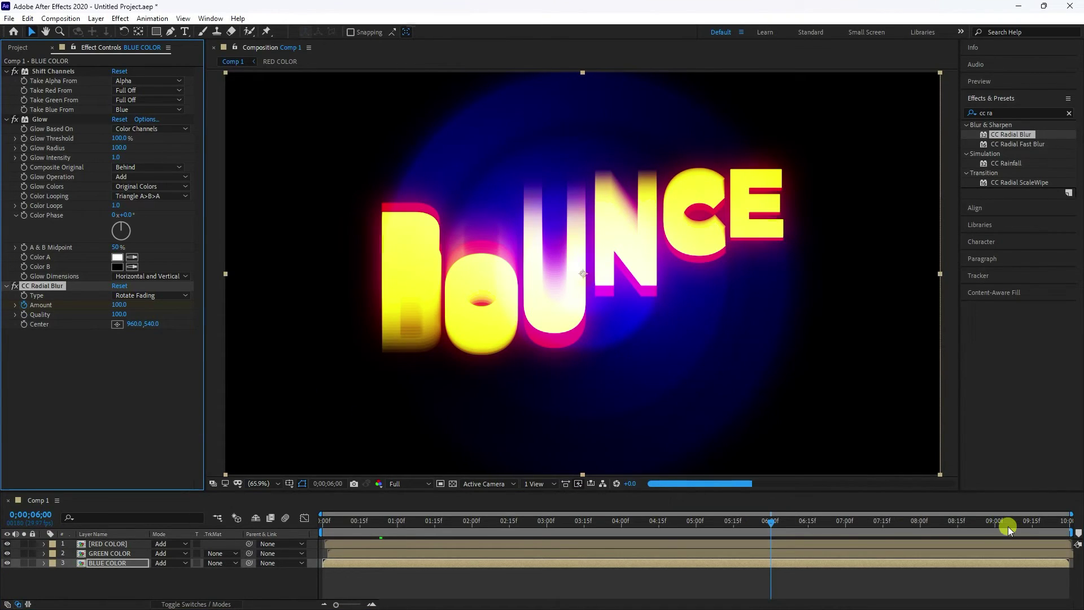
click(995, 522)
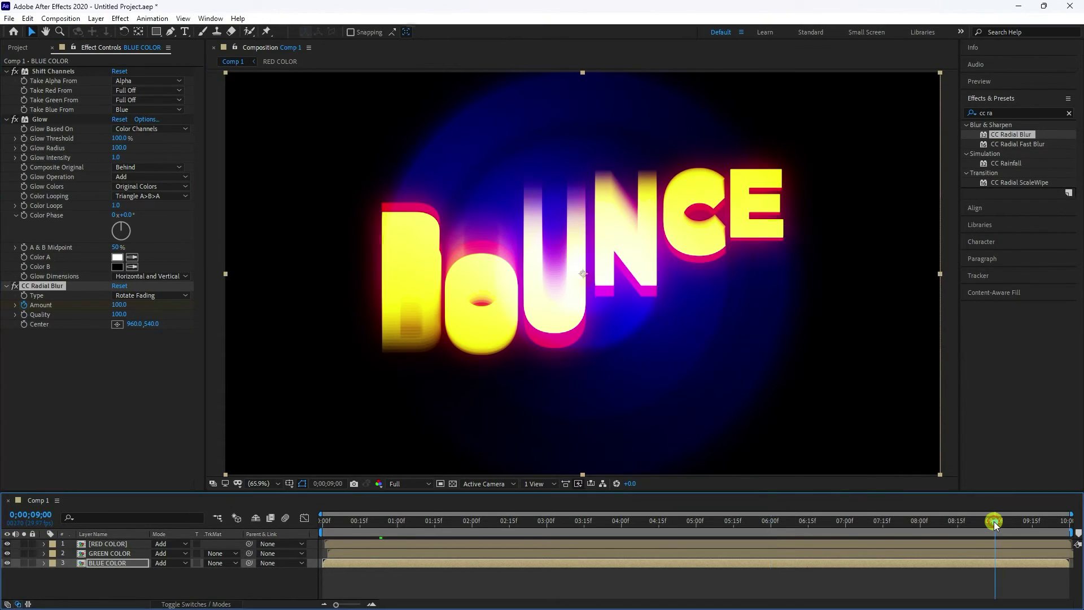
click(119, 306)
text(-)
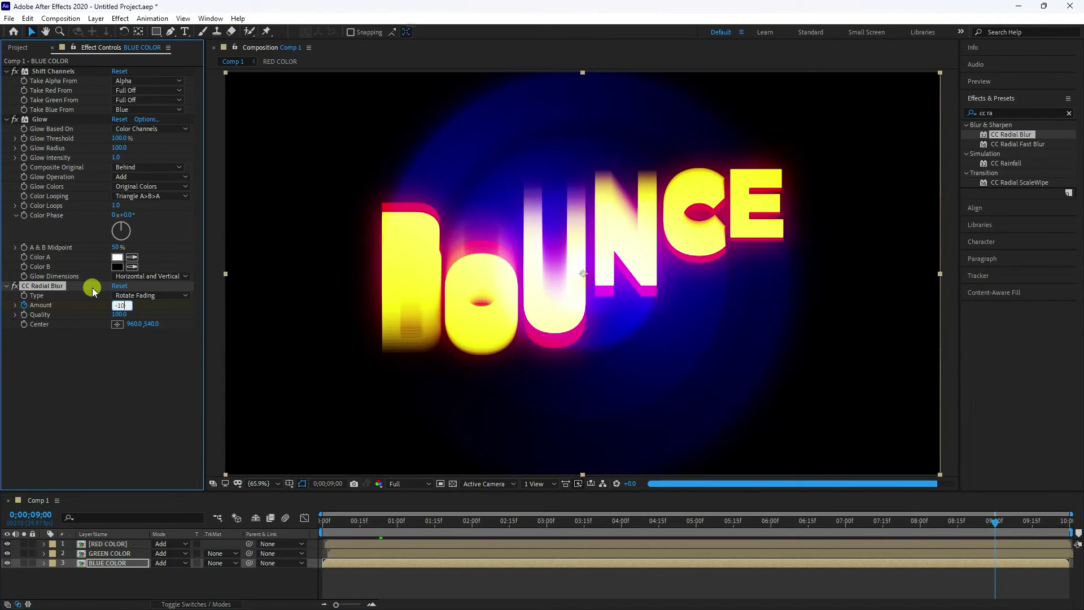
key(Return)
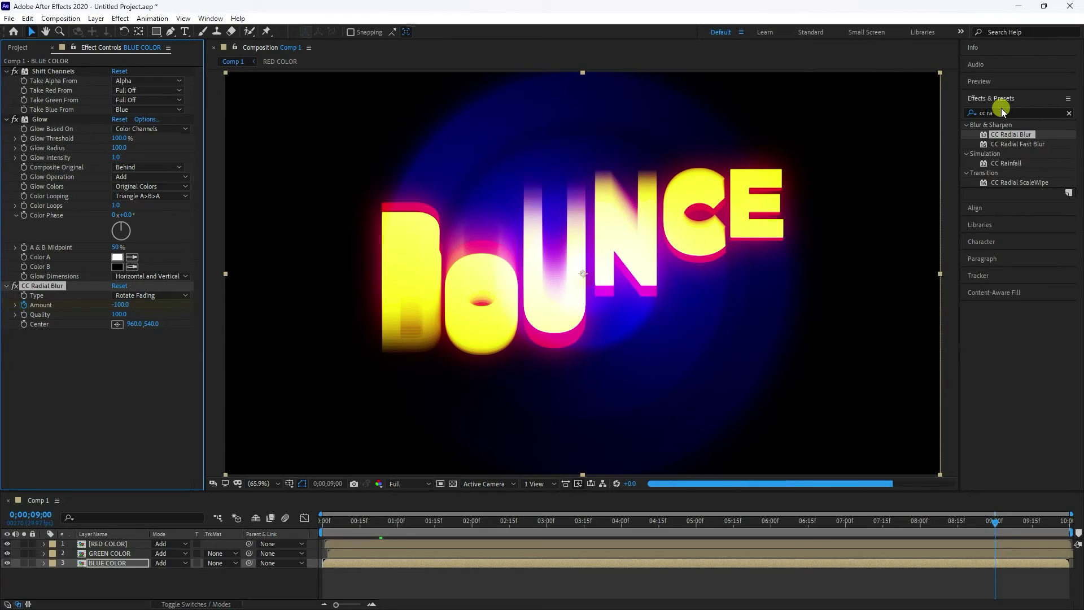
Preview the animation from the first frame and check the frame at 5 seconds
click(979, 81)
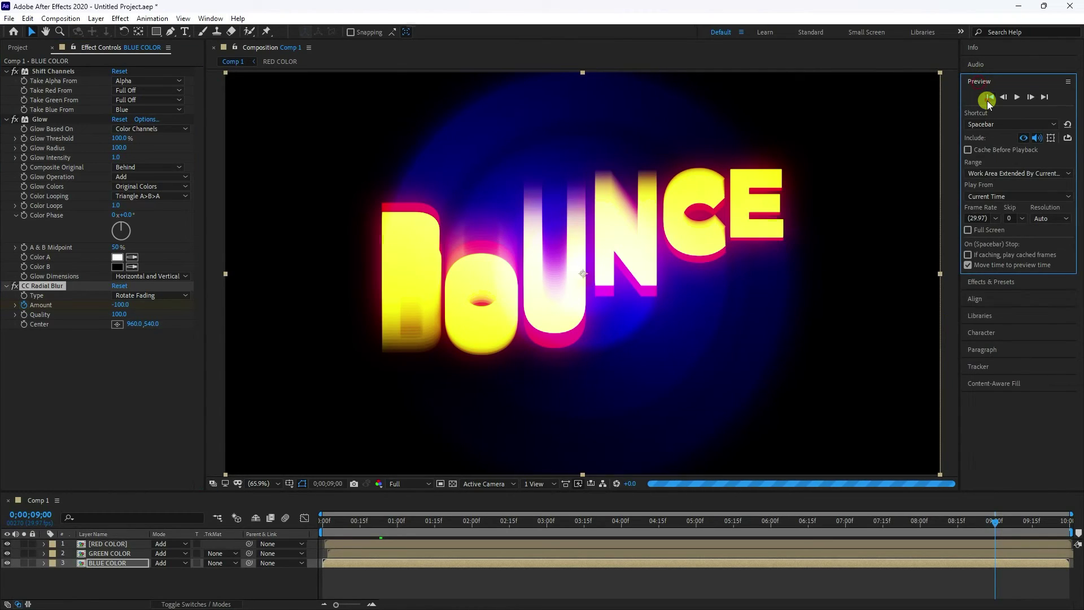
click(990, 97)
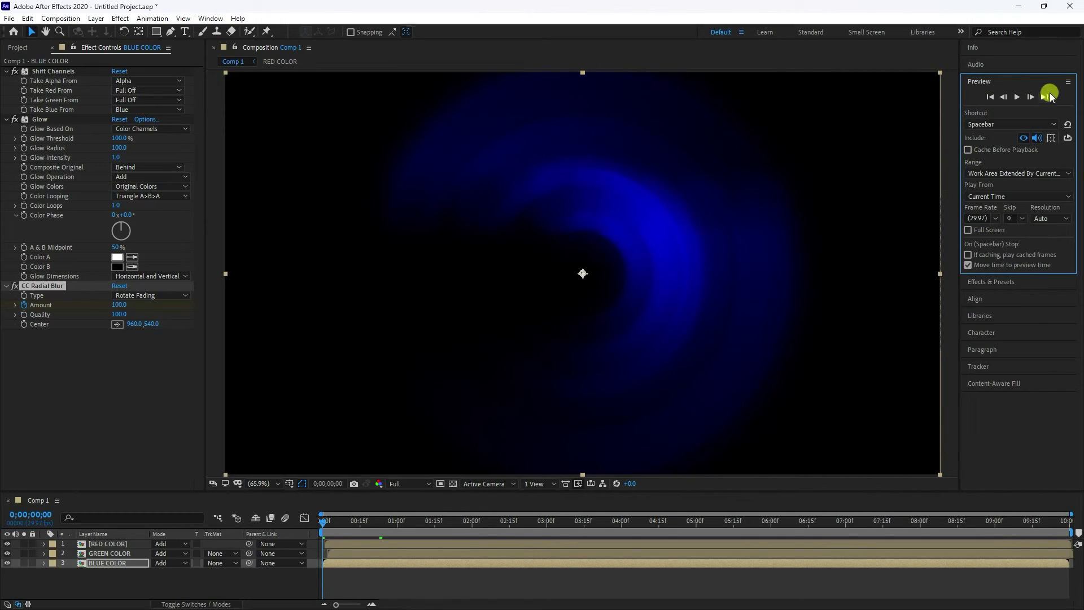
click(1018, 97)
click(347, 572)
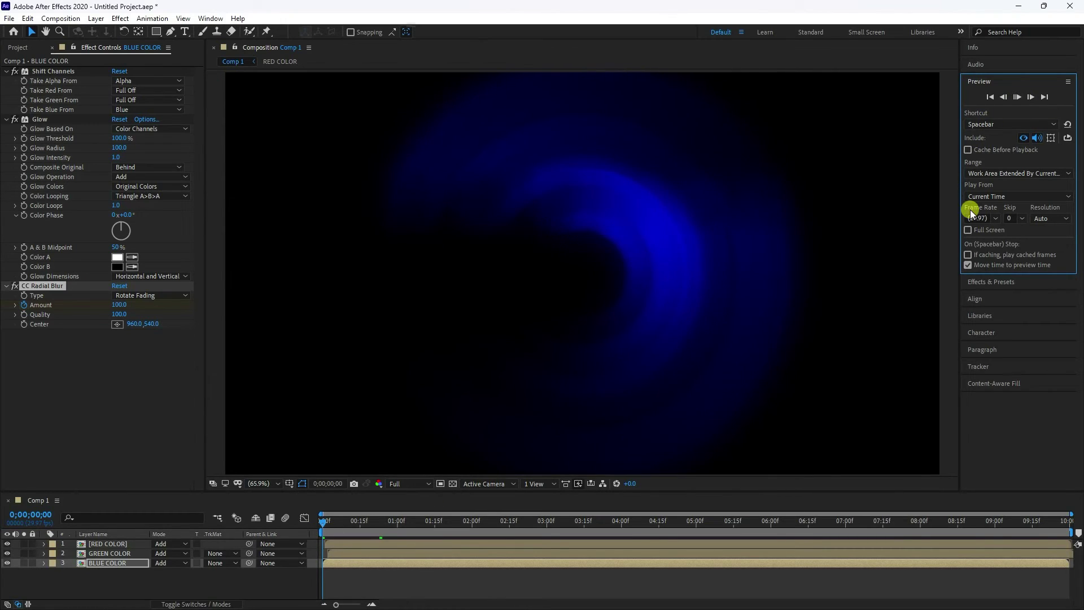
click(1018, 97)
click(697, 520)
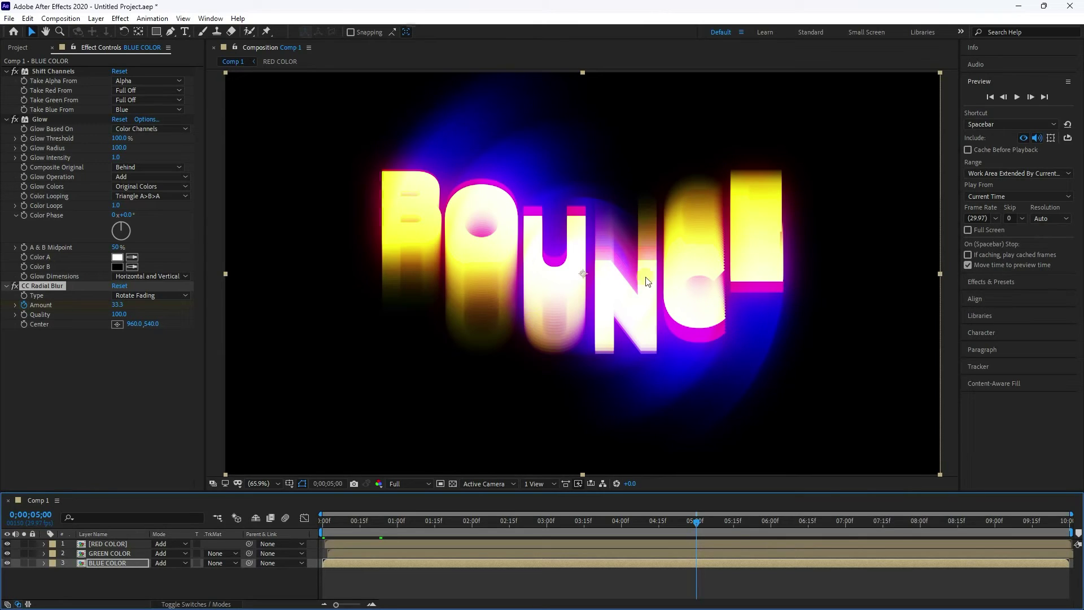
Create a 1920 x 1080 px solid named BG and place it below all the color layers
right_click(158, 576)
mouse_move(183, 450)
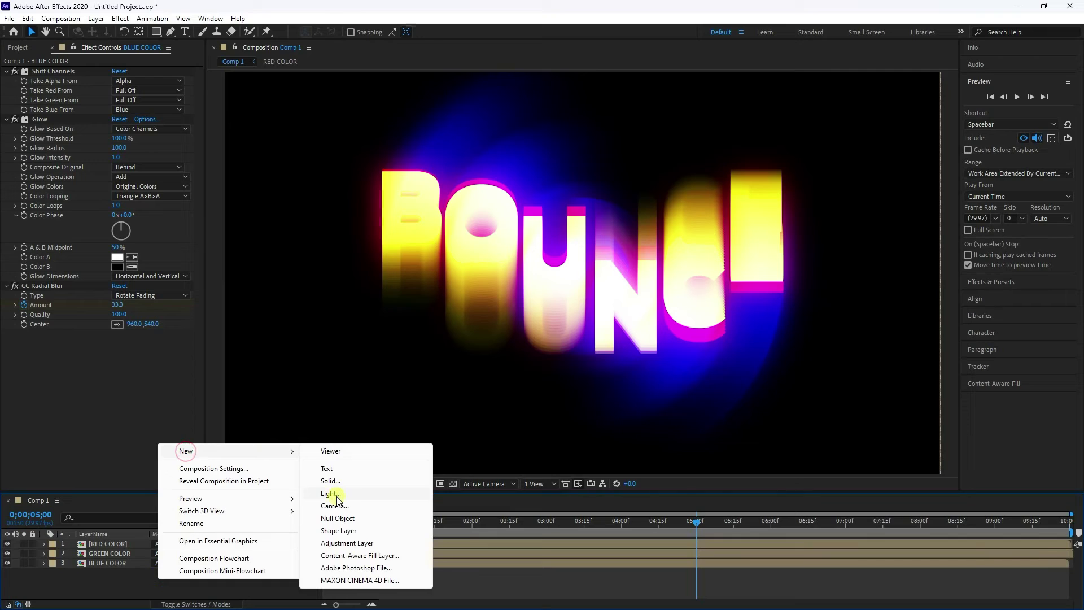
click(328, 481)
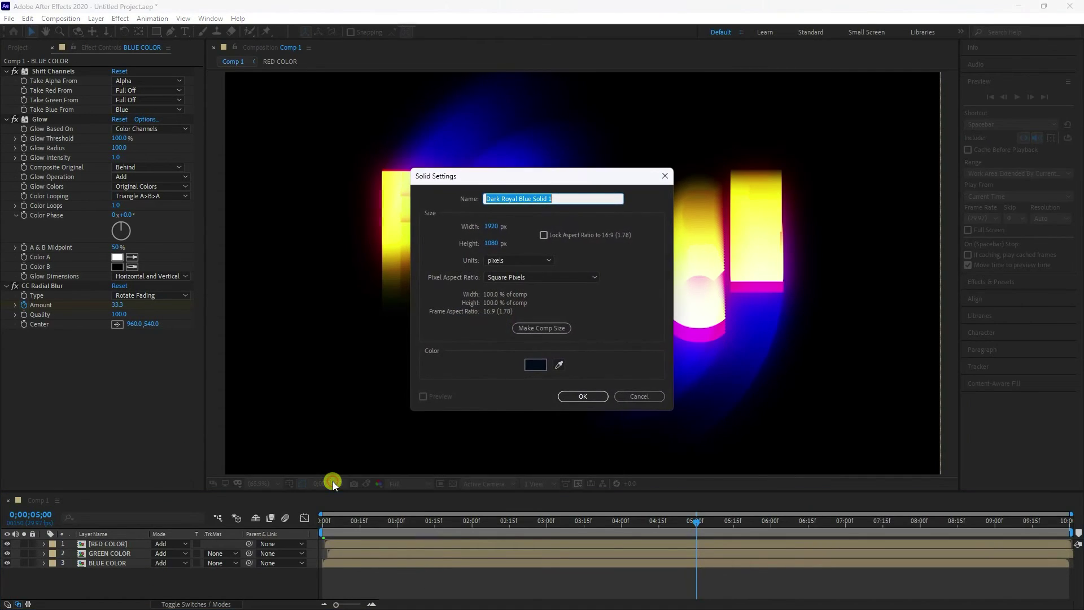
text(BG)
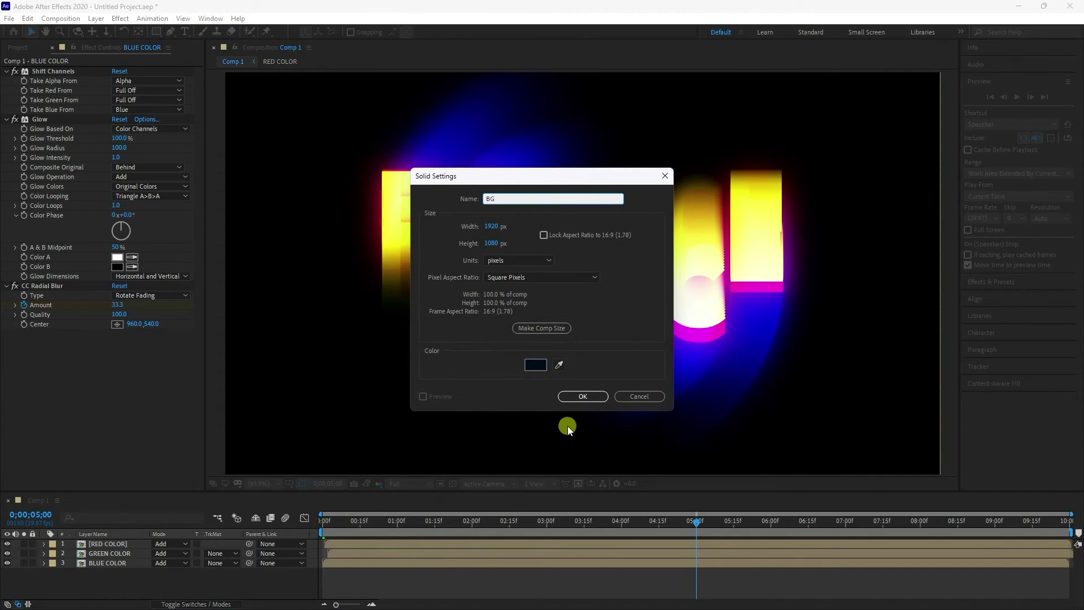
click(581, 397)
drag(87, 541, 93, 581)
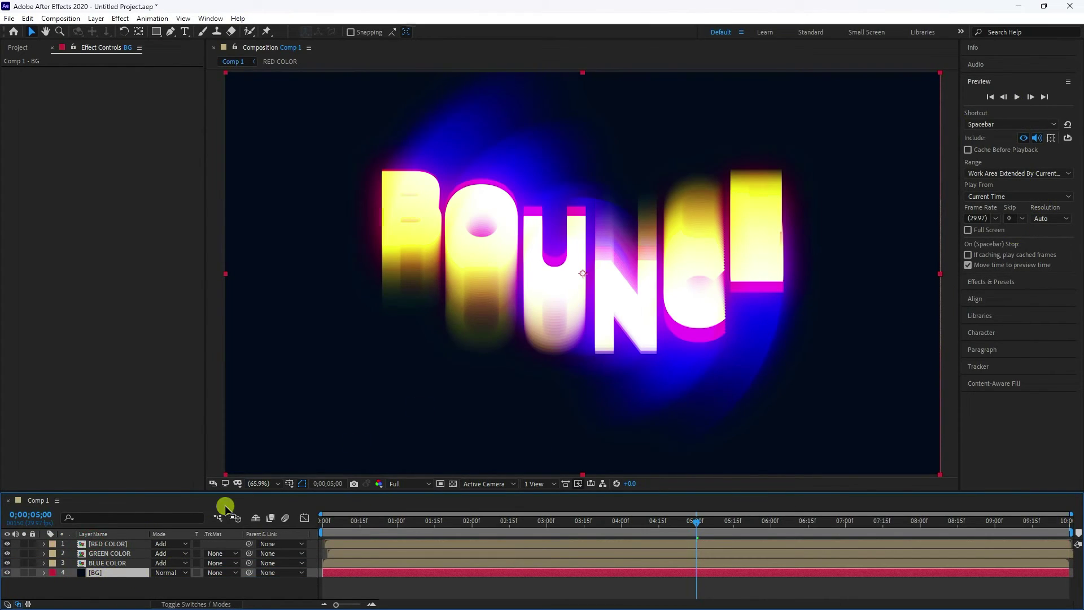
Change the BG solid's color to near-black
click(96, 18)
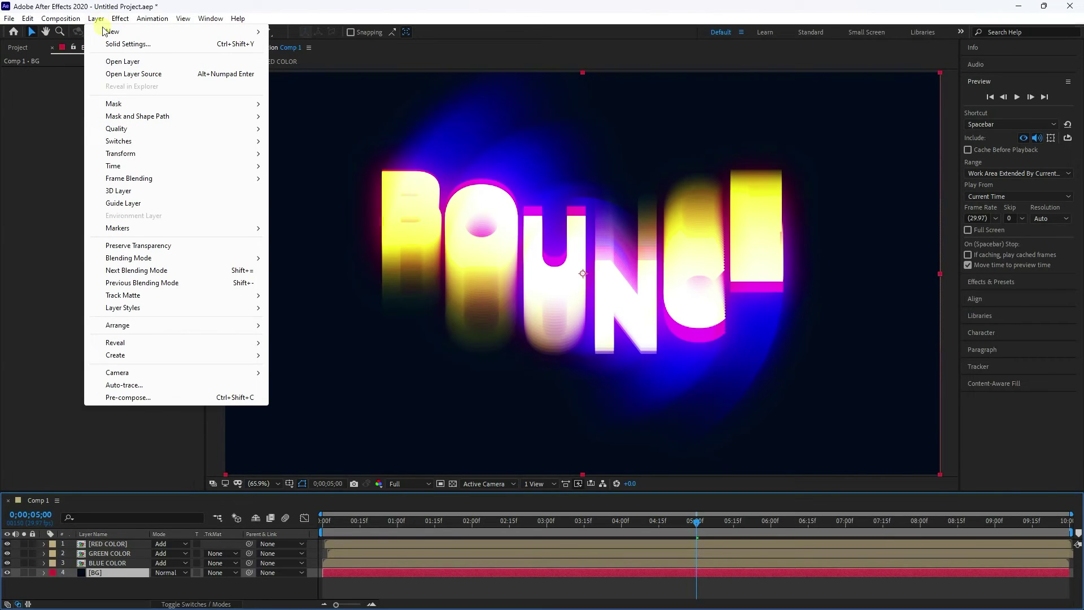
click(107, 44)
click(185, 447)
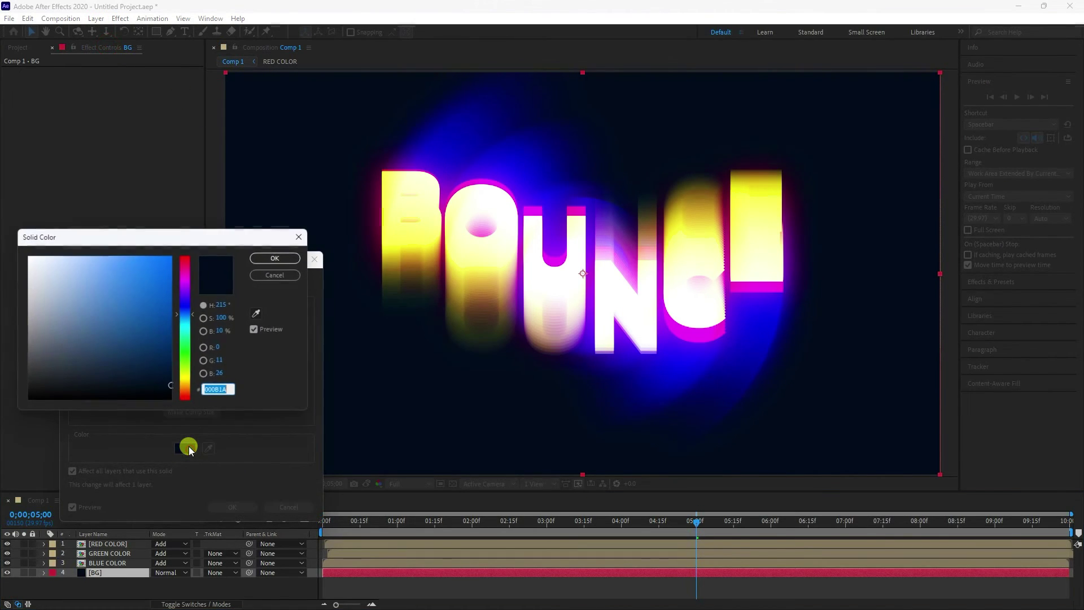
click(157, 382)
click(275, 259)
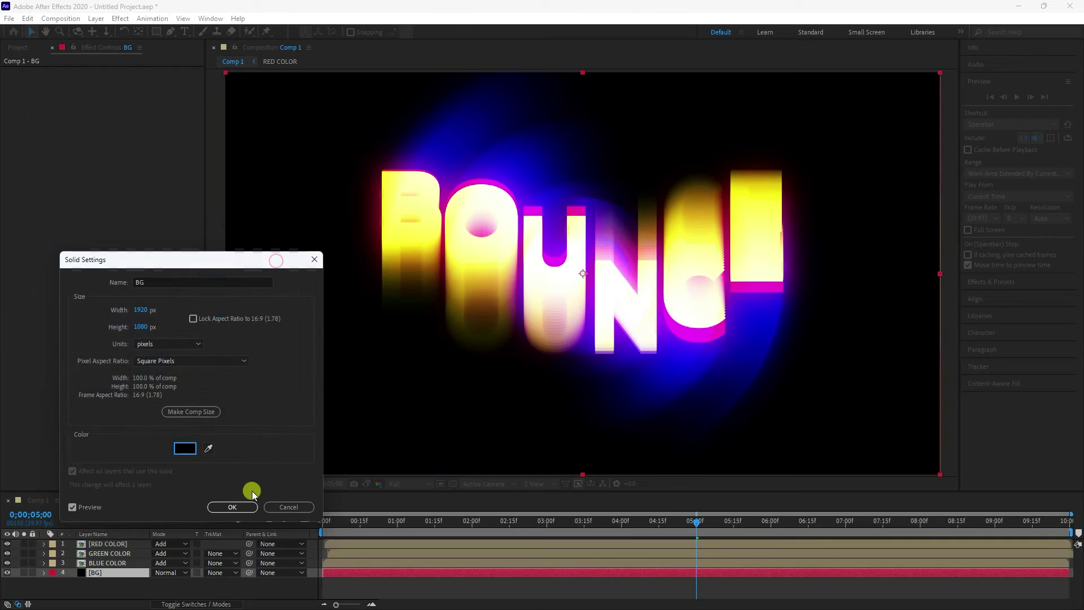
click(243, 504)
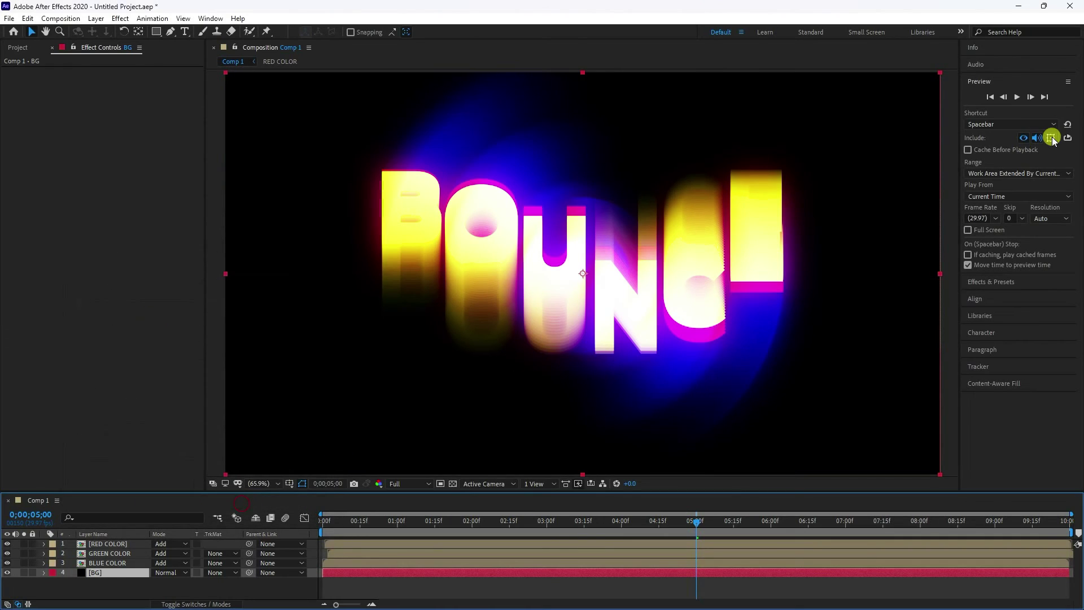
Find the Grid effect and apply it to the BG layer
click(991, 281)
click(1007, 114)
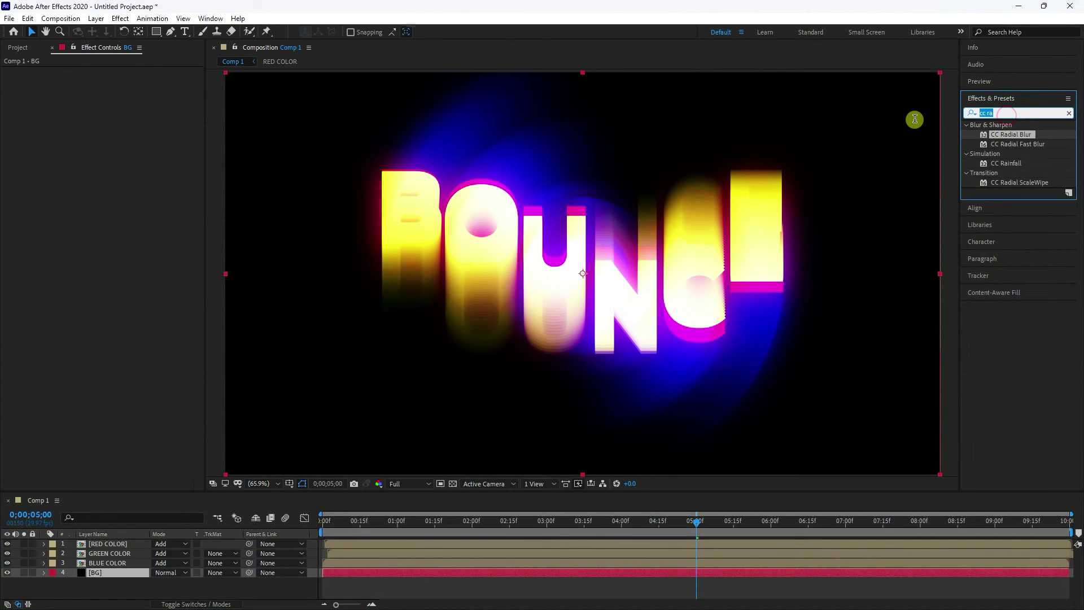
text(gri)
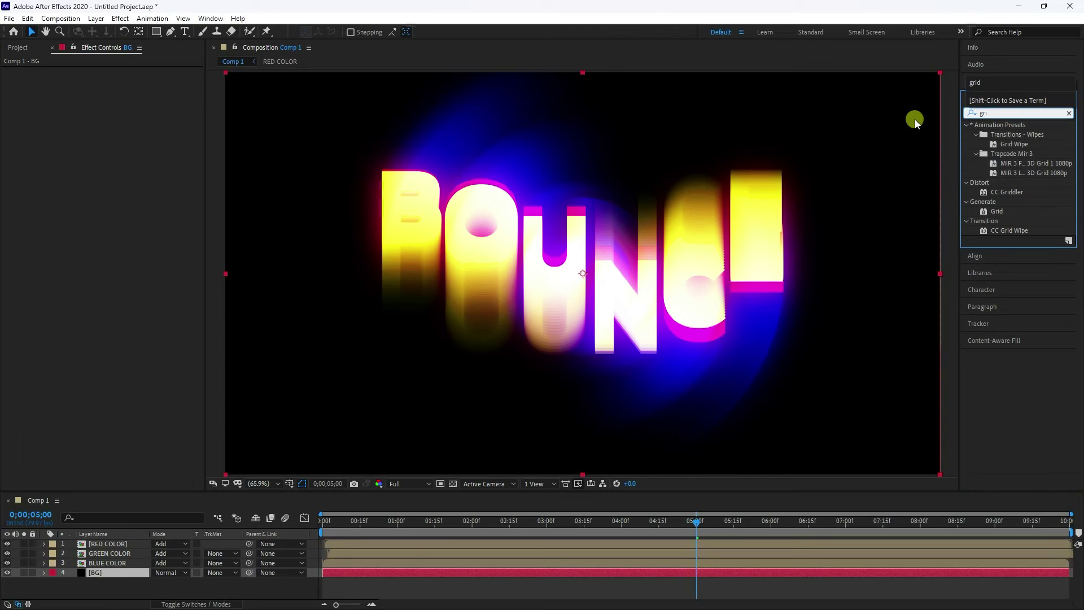
click(999, 211)
drag(974, 220, 113, 571)
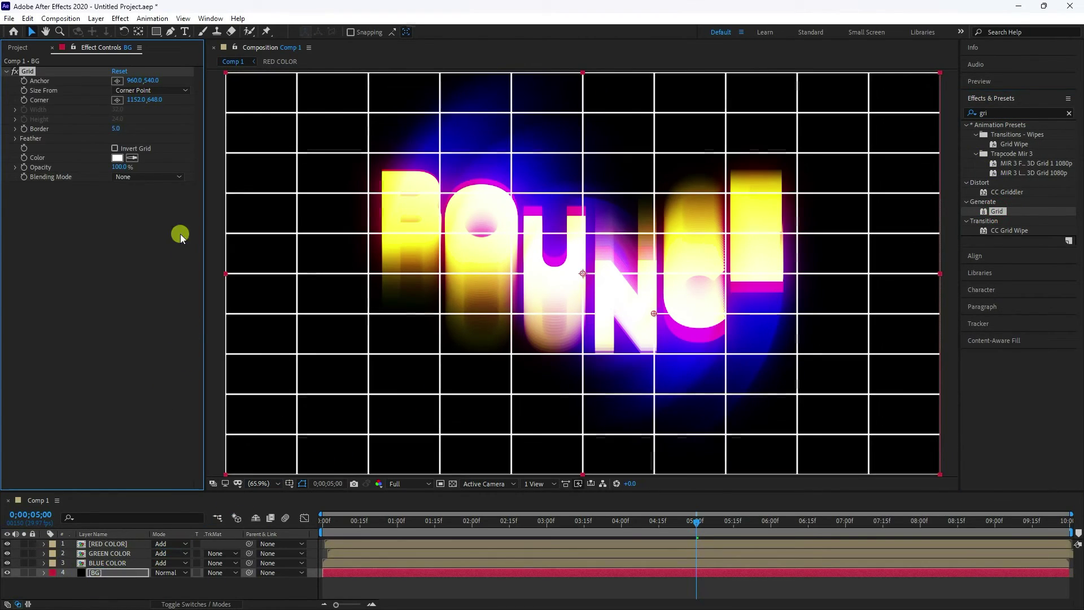
Set the Grid color on BG to a very dark blue with hue 210, saturation 100% and brightness 10%
click(117, 158)
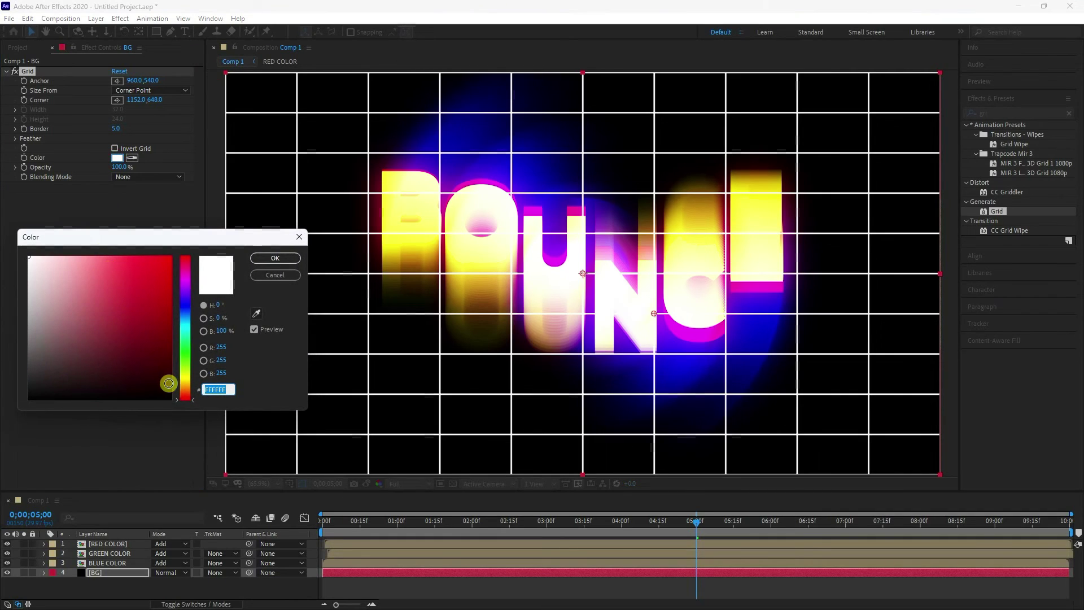
click(187, 317)
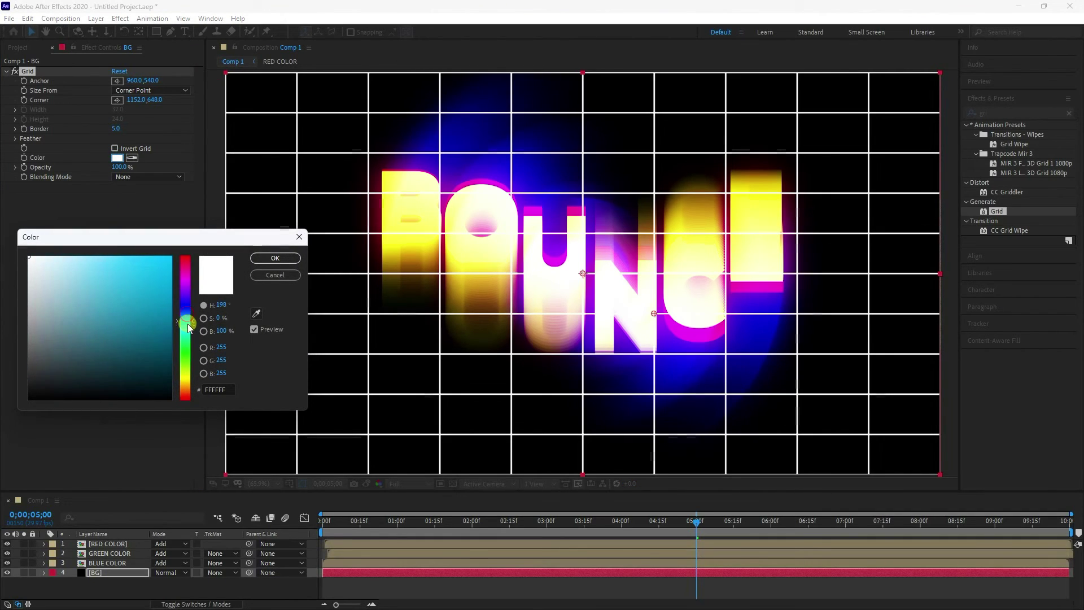
click(169, 387)
click(223, 305)
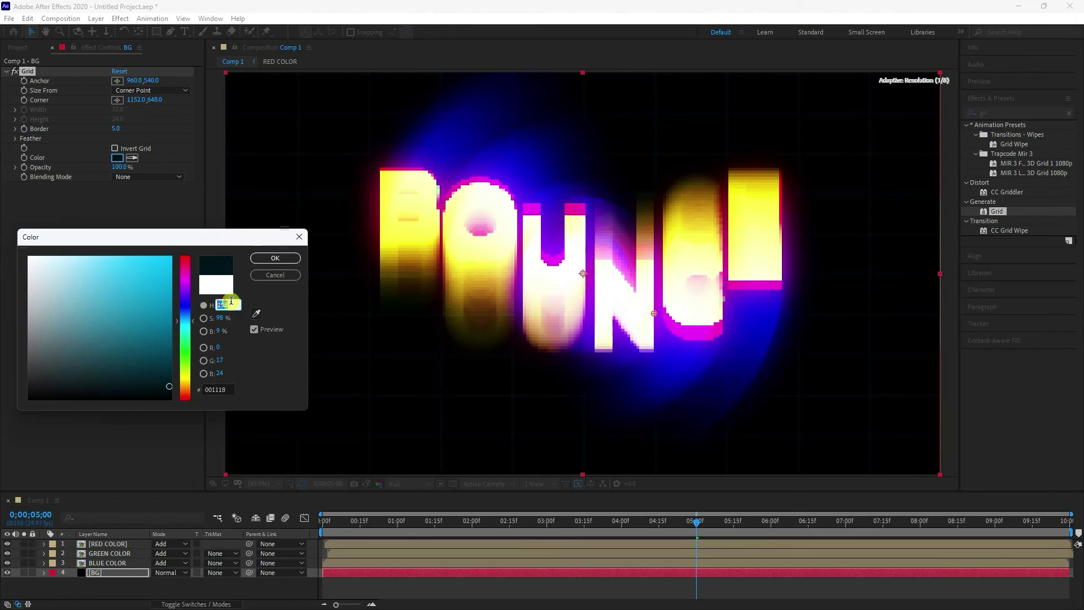
text(210)
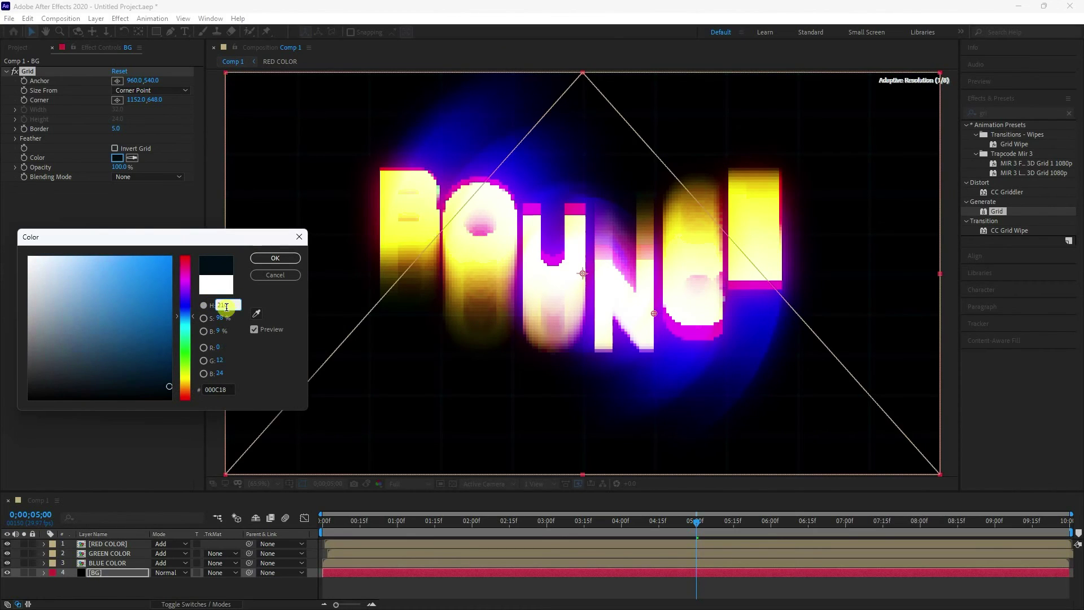
drag(223, 318, 266, 324)
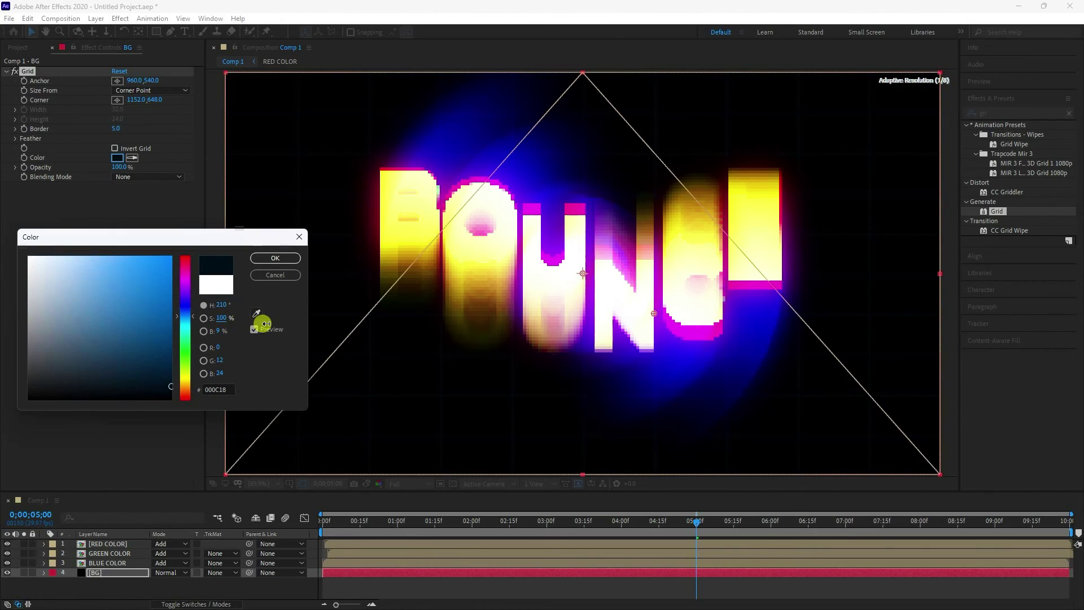
click(221, 331)
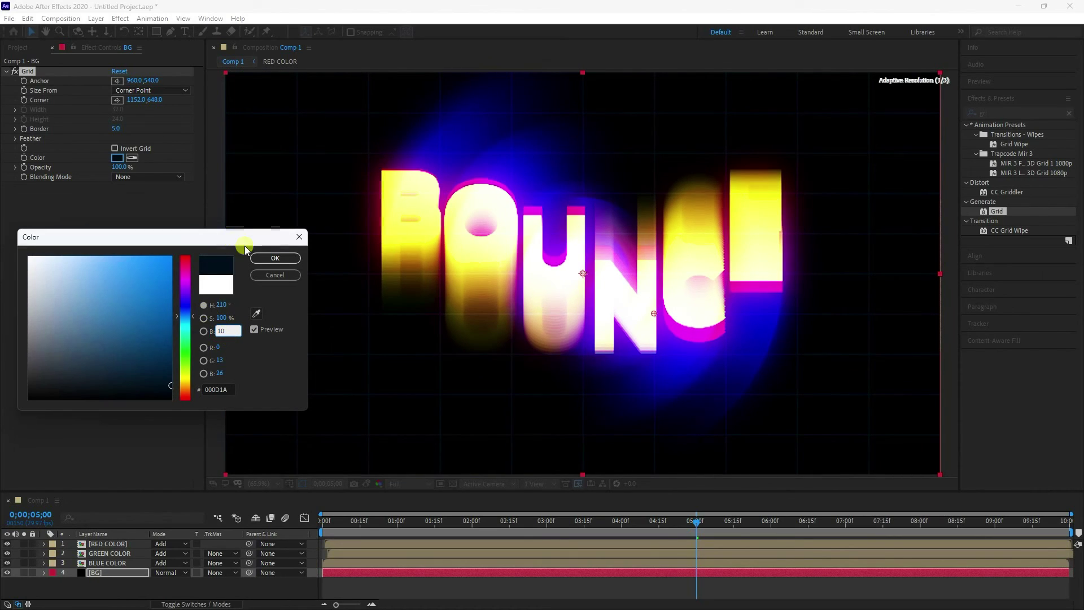
click(275, 258)
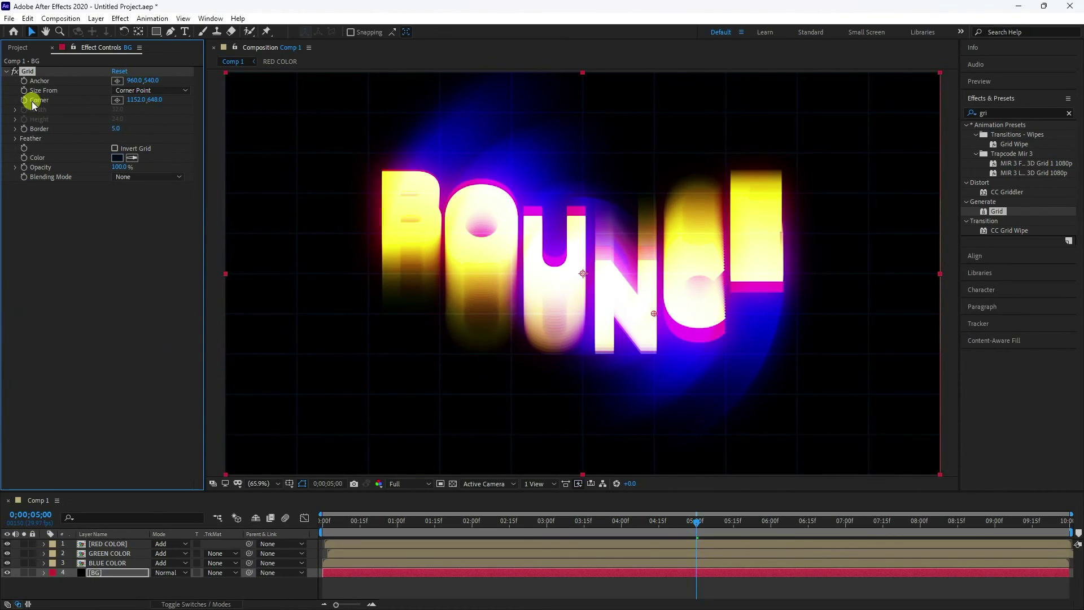
Set the BG layer's Grid Corner to 1000, 500 and its Border to 1
click(136, 100)
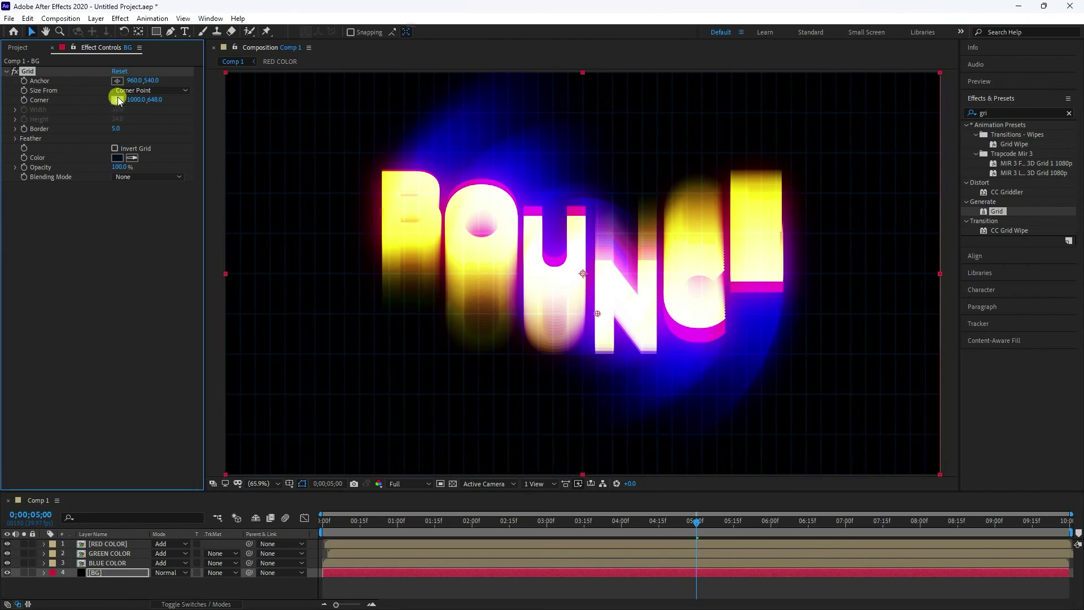
click(153, 100)
text(500)
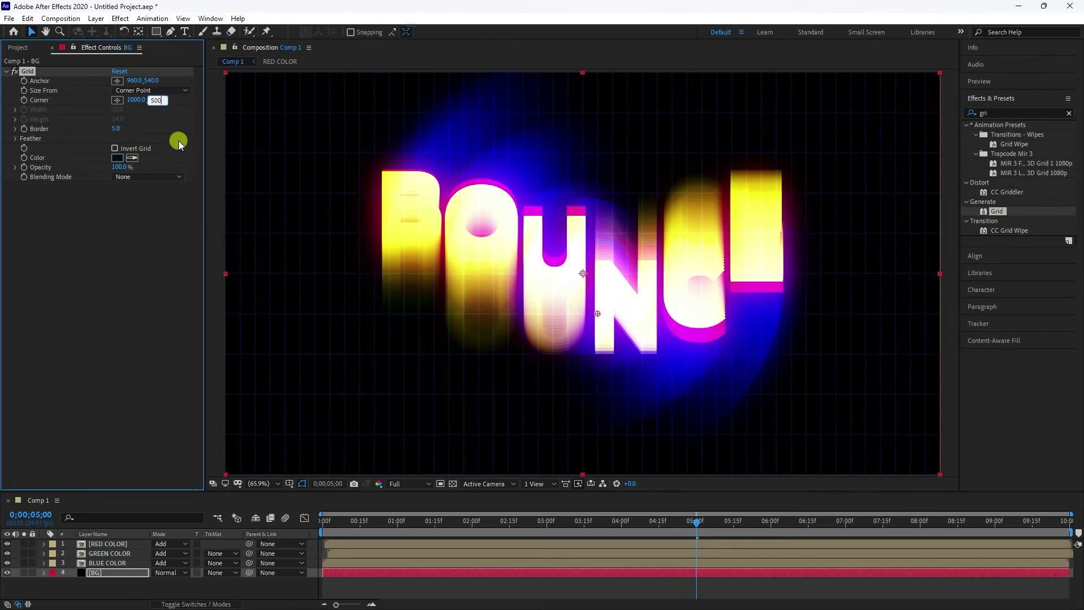
click(152, 238)
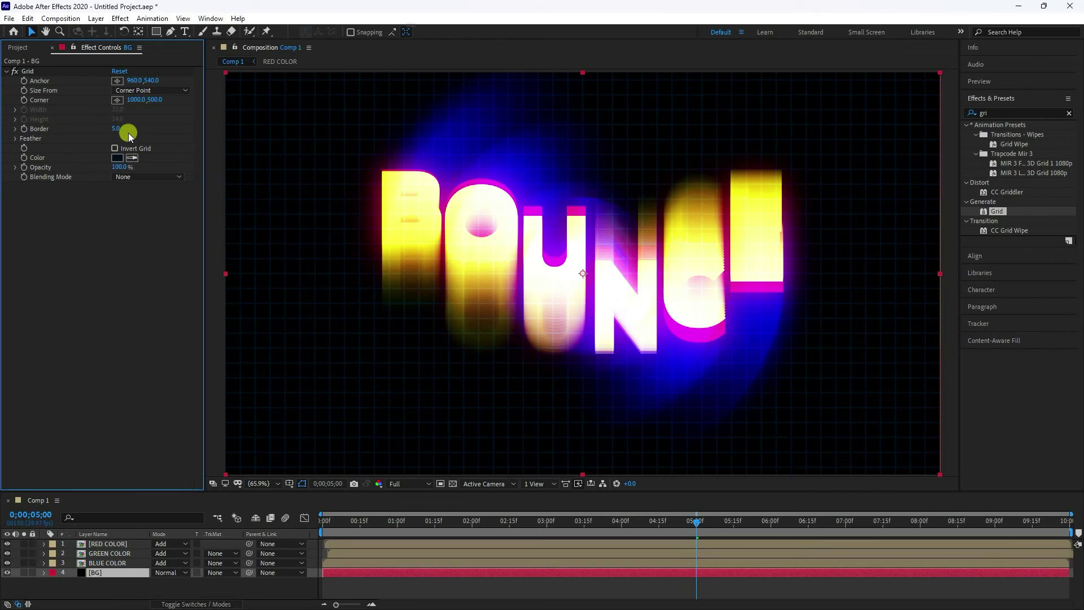
key(Escape)
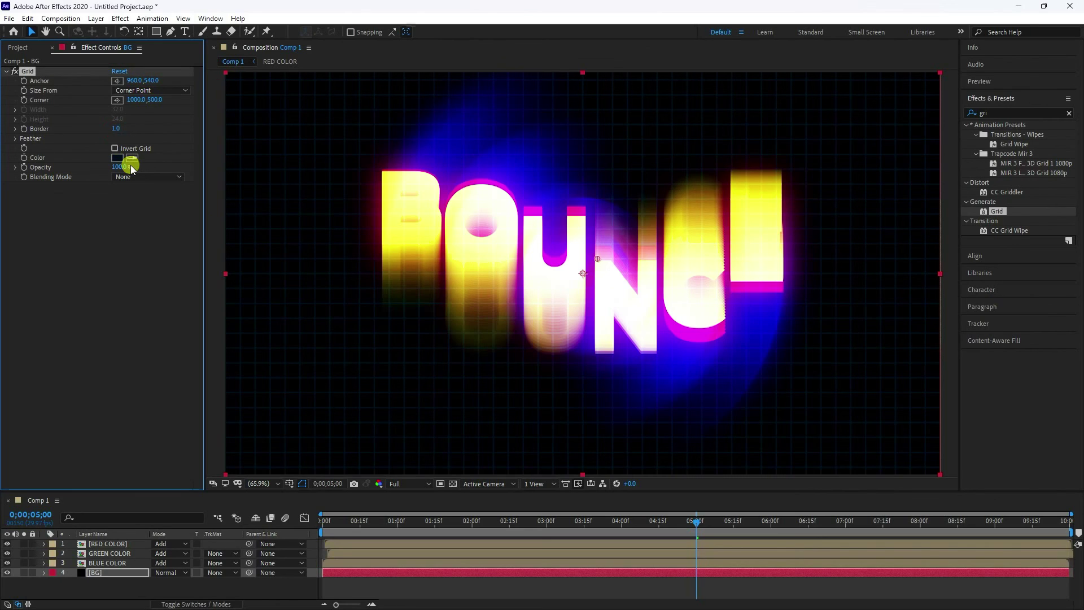
Find the Glow effect and apply it to the BG layer after the Grid
click(988, 113)
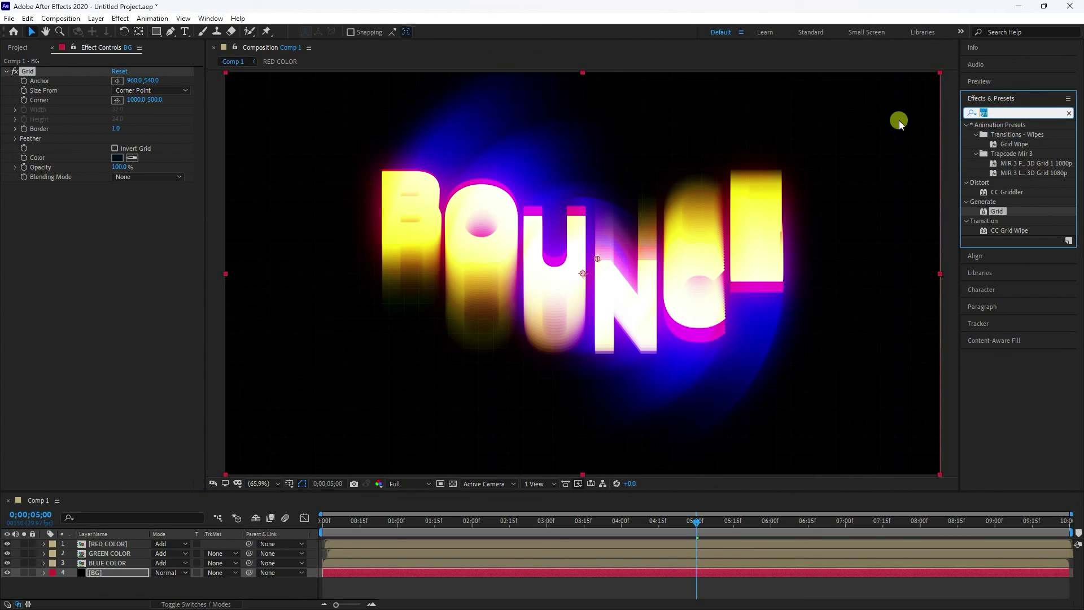
text(glo)
text(w)
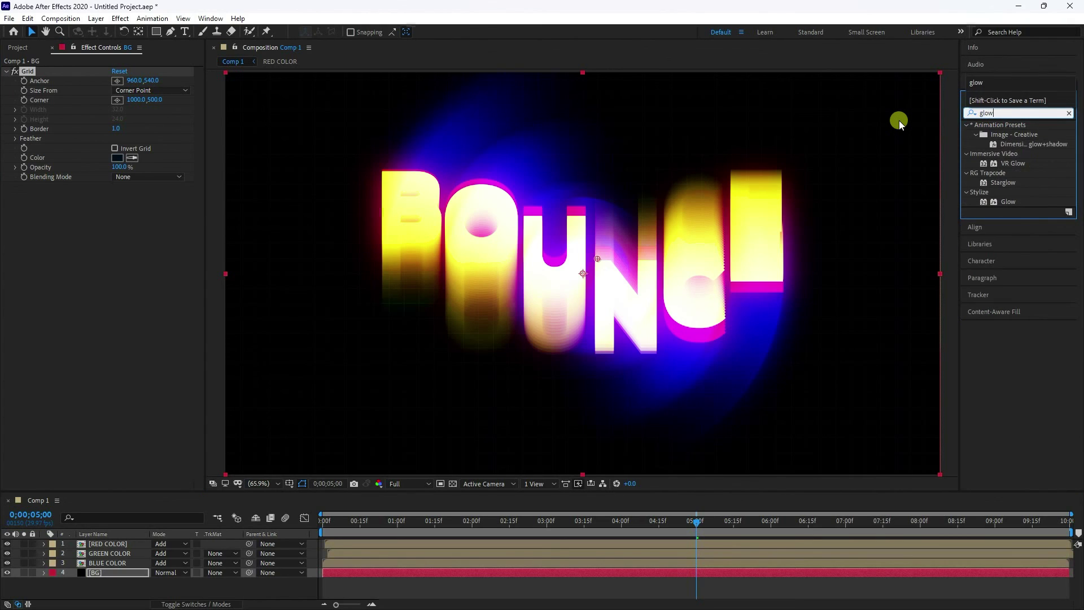
drag(1008, 202, 160, 298)
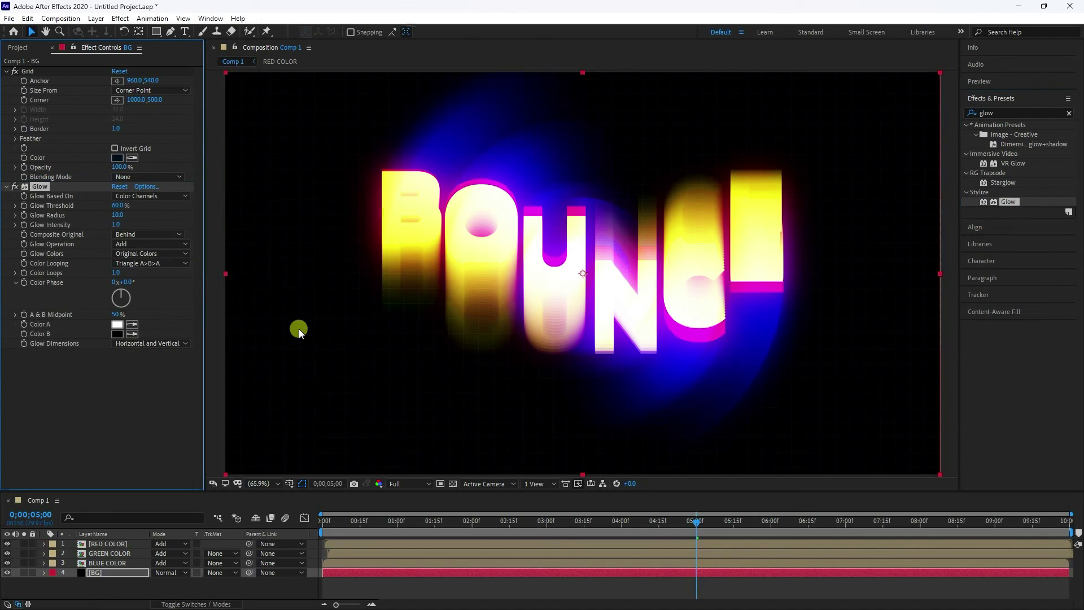
Set the BG layer's Glow Intensity to 5 and Glow Radius to 60
click(116, 224)
text(5)
key(Return)
click(117, 205)
key(Tab)
text(60)
key(Return)
Check the composition with the glowing grid background at frames around 6 seconds
click(803, 521)
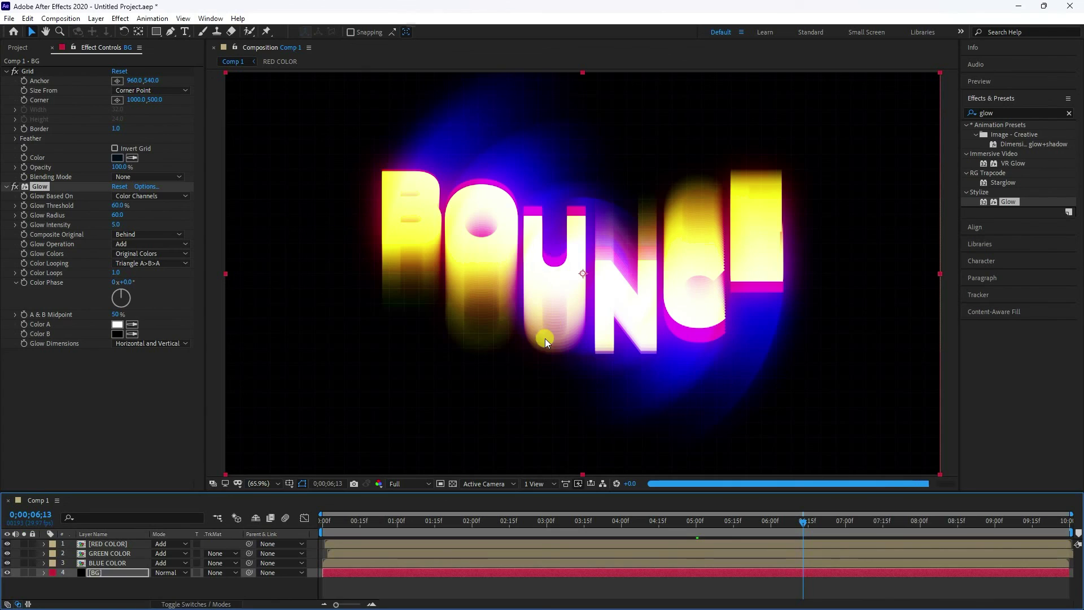
click(552, 295)
click(764, 524)
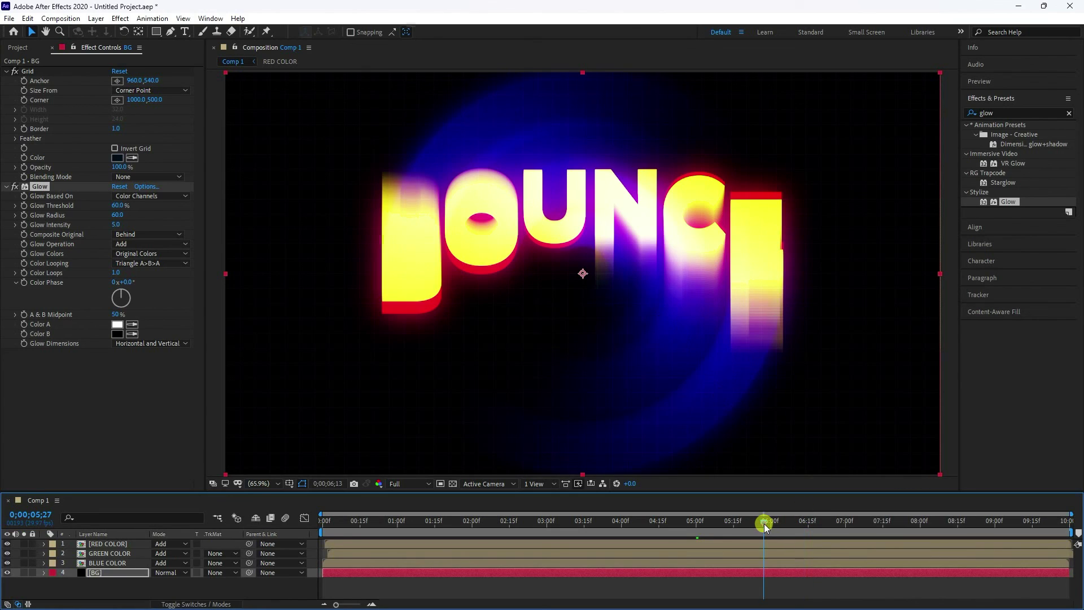